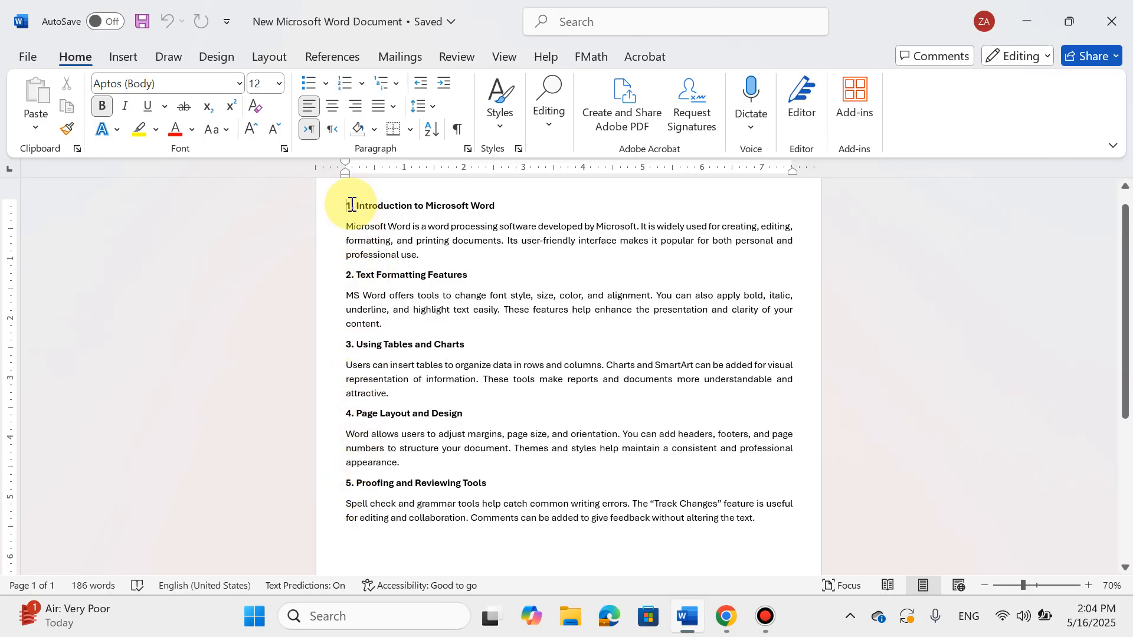
Apply the "Section 1.0" heading style to the heading "1. Introduction to Microsoft Word"
{"action": "left_click_drag", "start_coordinate": [510, 206], "coordinate": [338, 207]}
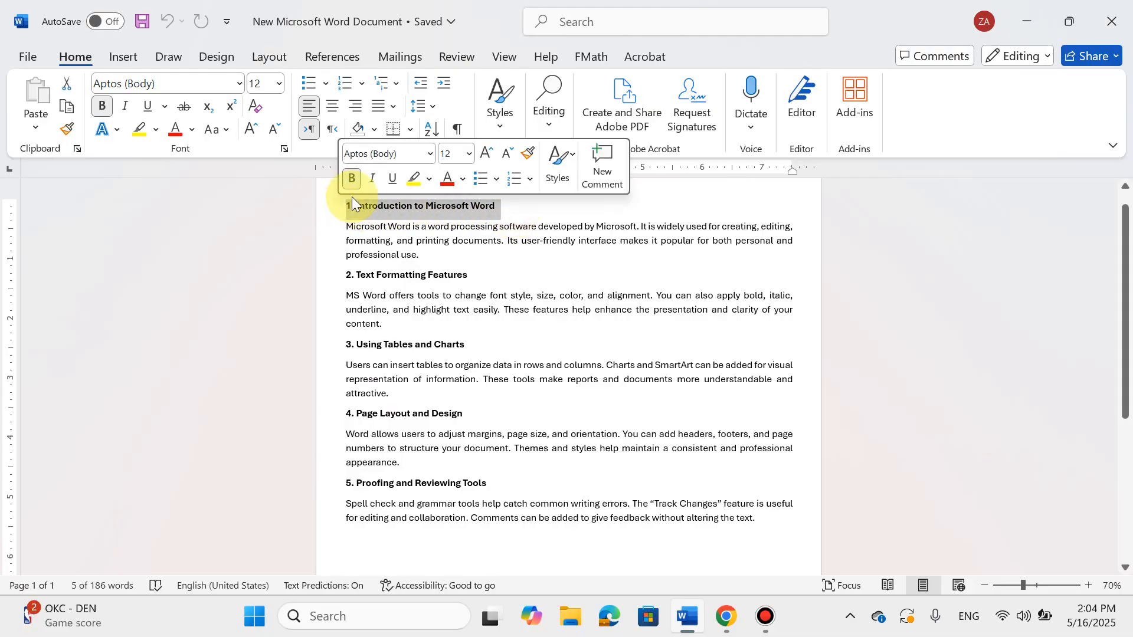
{"action": "left_click", "coordinate": [507, 128]}
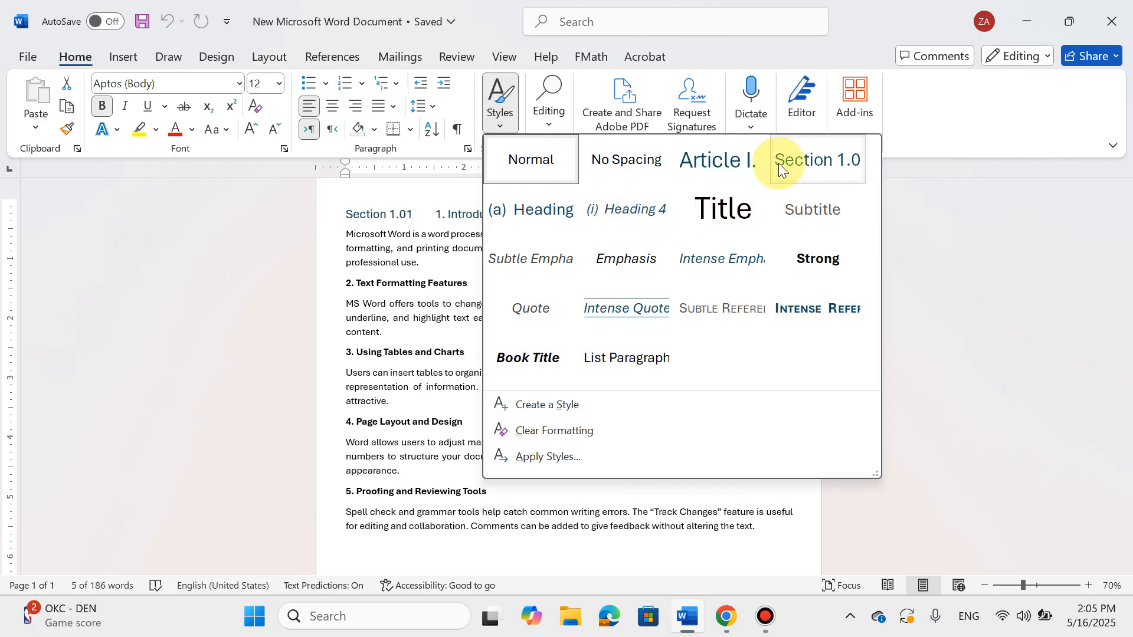
{"action": "left_click", "coordinate": [810, 161]}
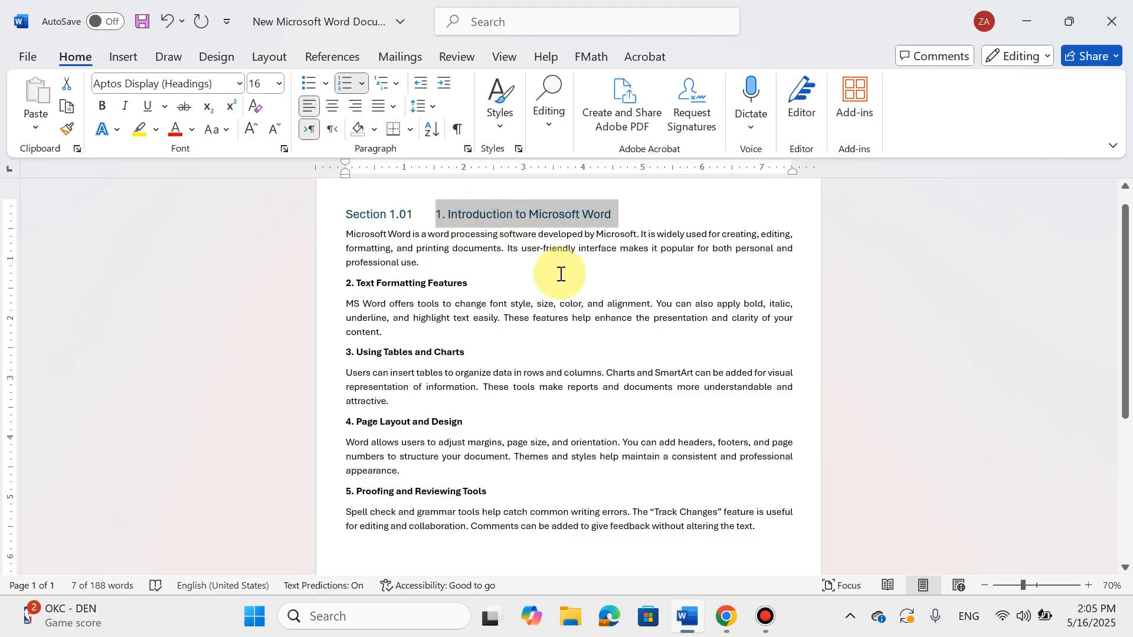
Apply the "Section 1.0" heading style to the heading "2. Text Formatting Features"
{"action": "scroll", "coordinate": [561, 274], "scroll_direction": "up", "scroll_amount": 6}
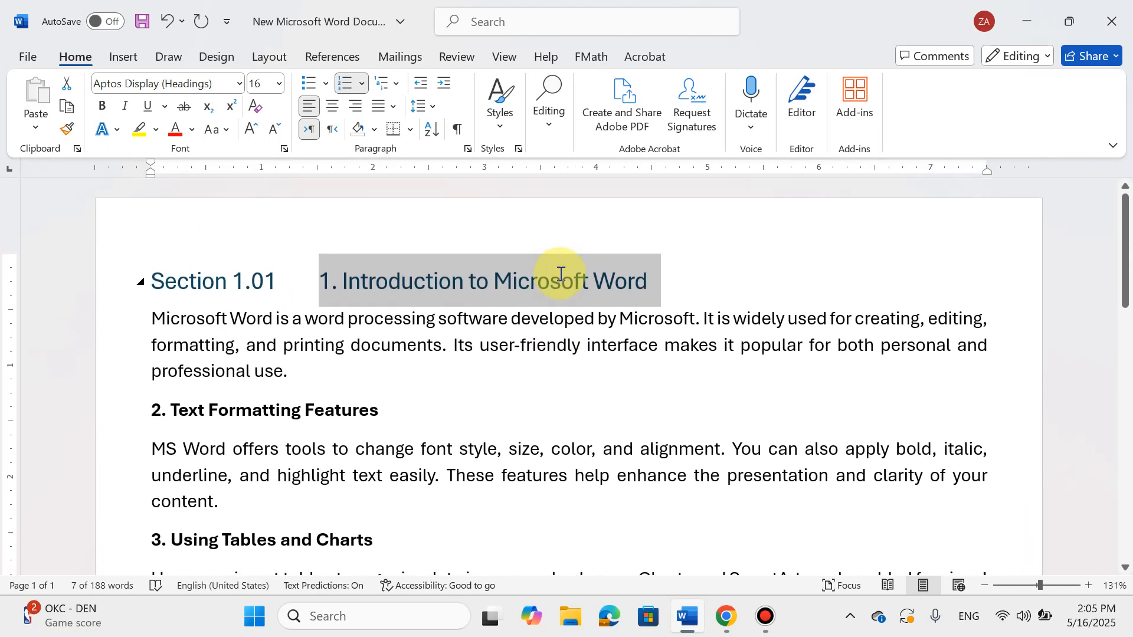
{"action": "scroll", "coordinate": [560, 274], "scroll_direction": "down", "scroll_amount": 1}
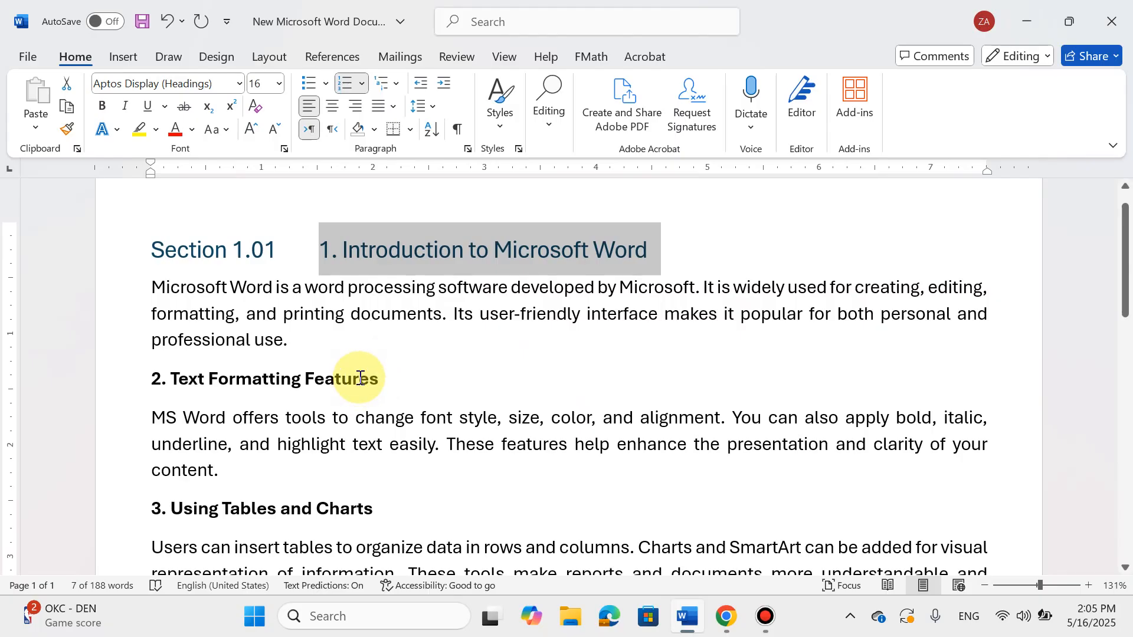
{"action": "left_click", "coordinate": [360, 378]}
{"action": "triple_click", "coordinate": [387, 379]}
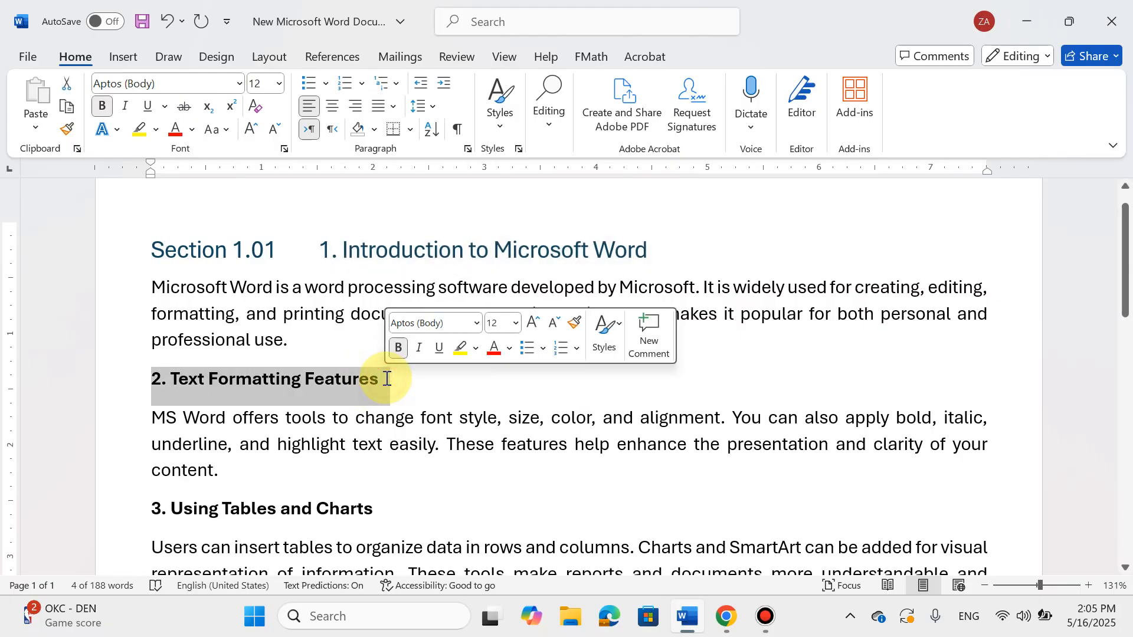
{"action": "left_click", "coordinate": [508, 119]}
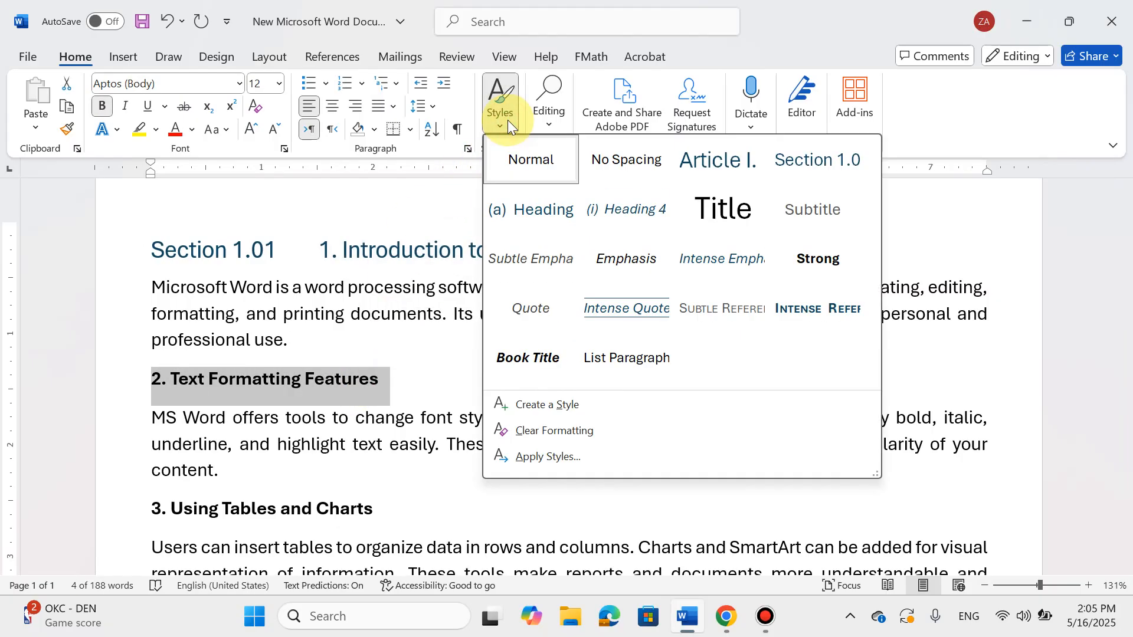
{"action": "left_click", "coordinate": [816, 162]}
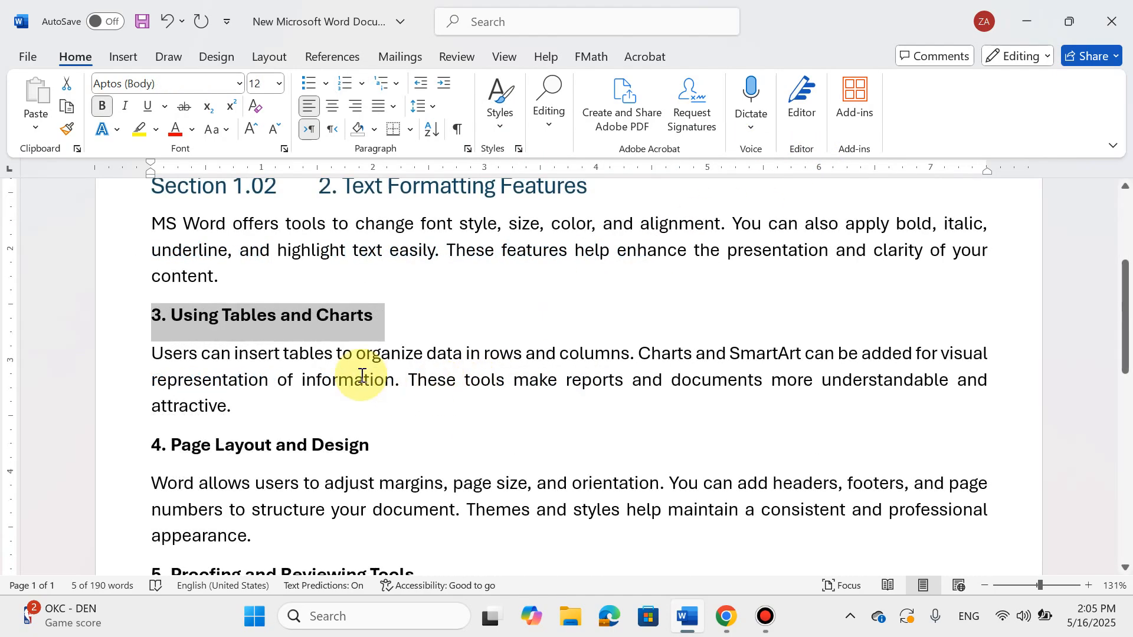
Format the heading "3. Using Tables and Charts" in Yu Mincho Demibold, without bold, in italics and underlined
{"action": "scroll", "coordinate": [362, 375], "scroll_direction": "up", "scroll_amount": 1}
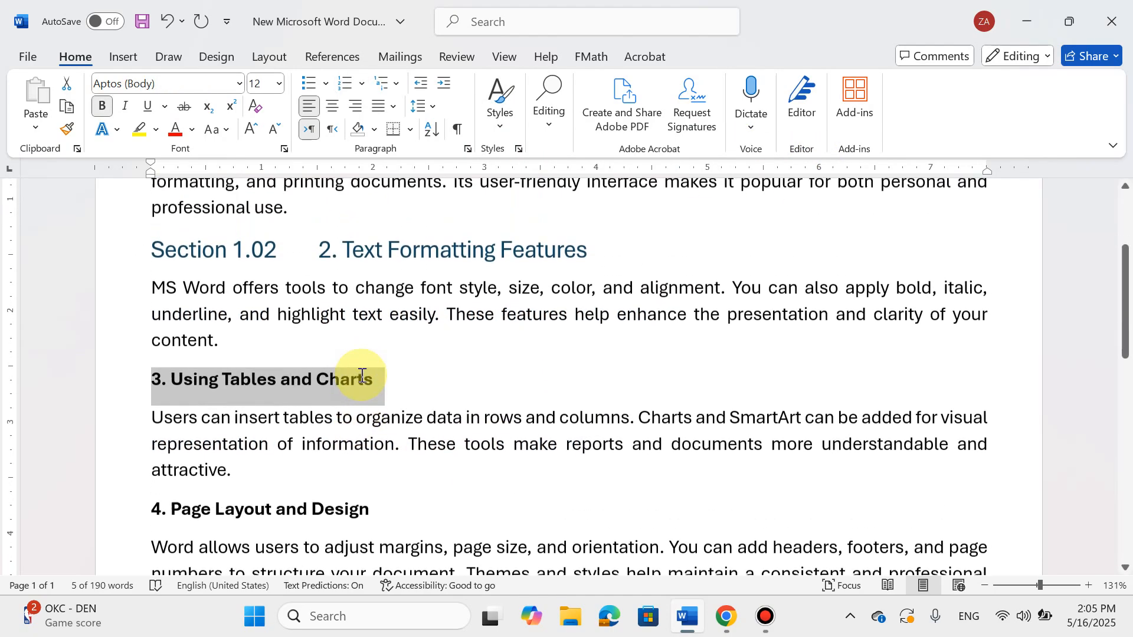
{"action": "scroll", "coordinate": [361, 375], "scroll_direction": "up", "scroll_amount": 3}
{"action": "scroll", "coordinate": [362, 373], "scroll_direction": "up", "scroll_amount": 1}
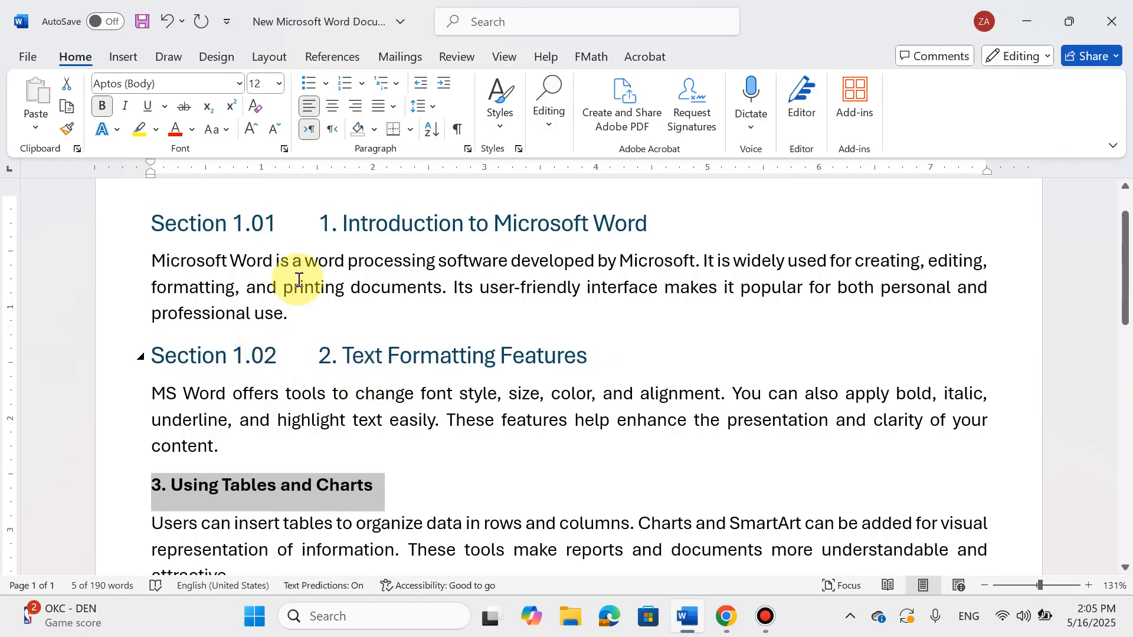
{"action": "left_click", "coordinate": [405, 223]}
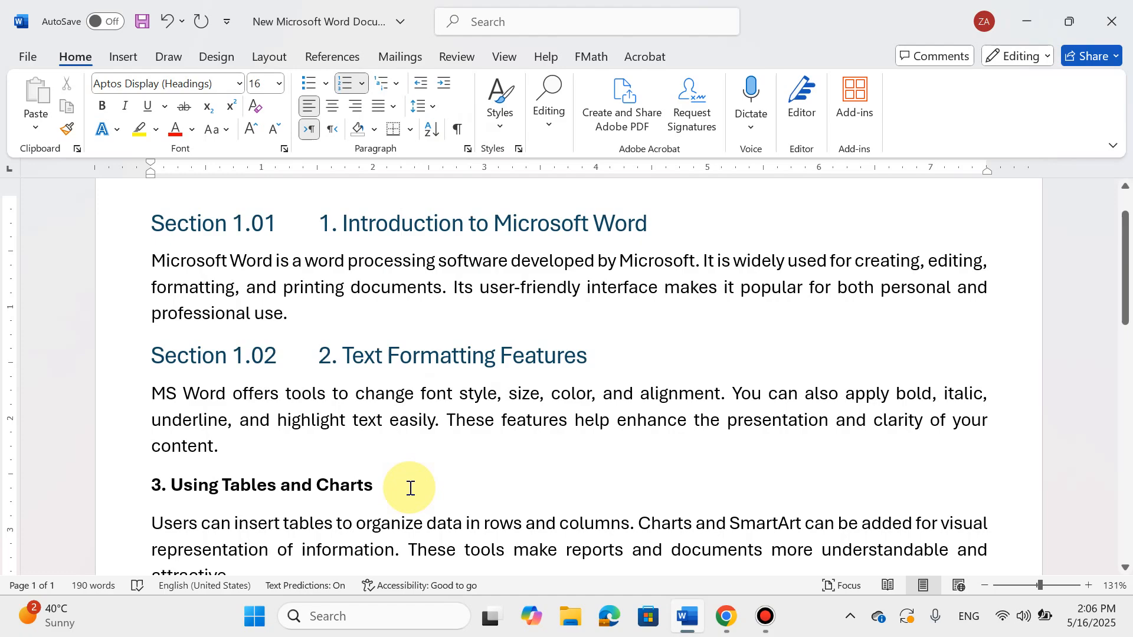
{"action": "left_click_drag", "start_coordinate": [411, 488], "coordinate": [148, 493]}
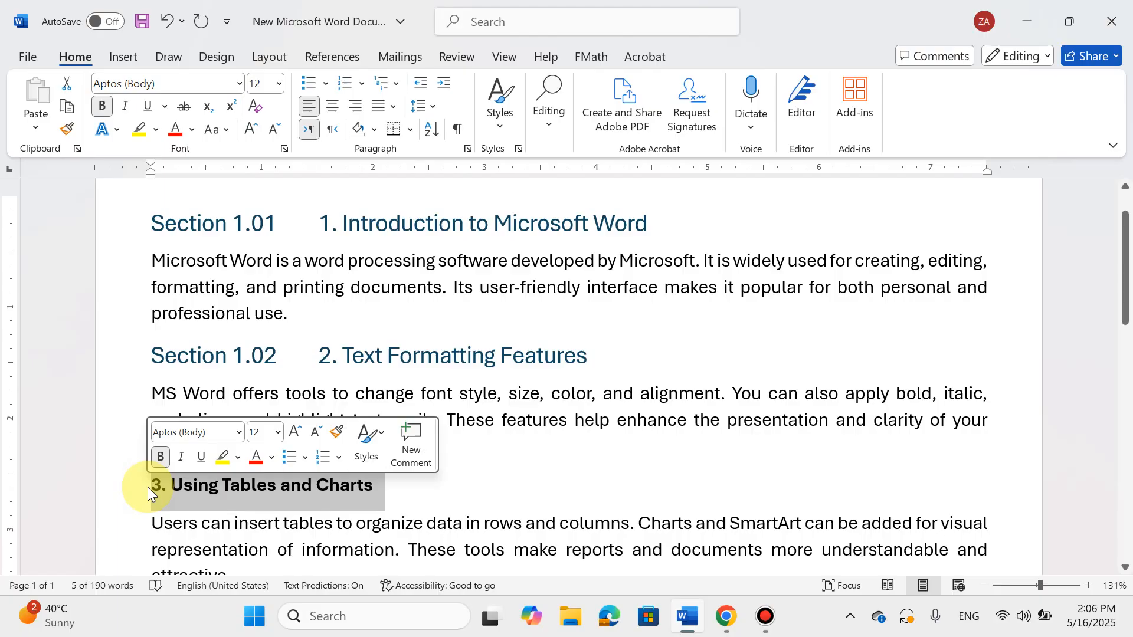
{"action": "left_click", "coordinate": [240, 85]}
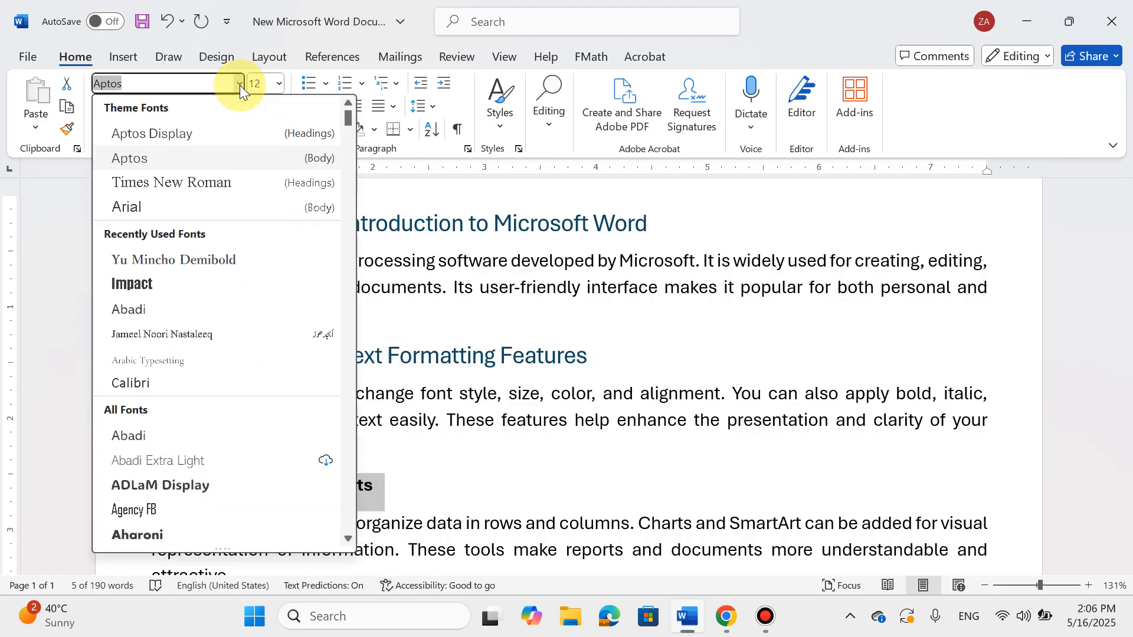
{"action": "left_click", "coordinate": [165, 260]}
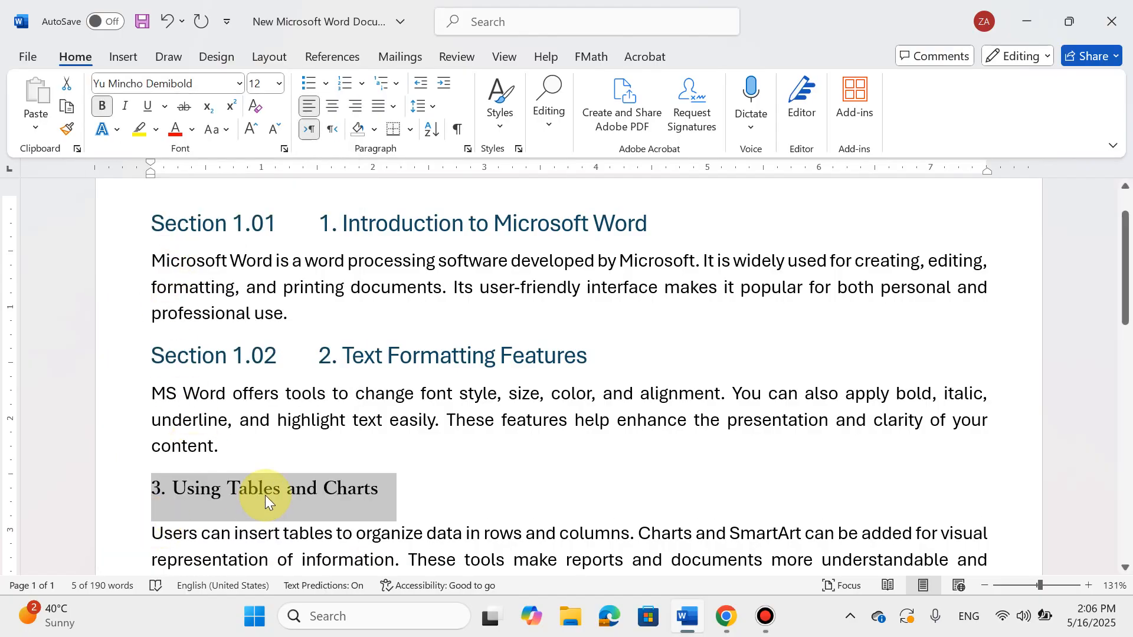
{"action": "left_click", "coordinate": [106, 101]}
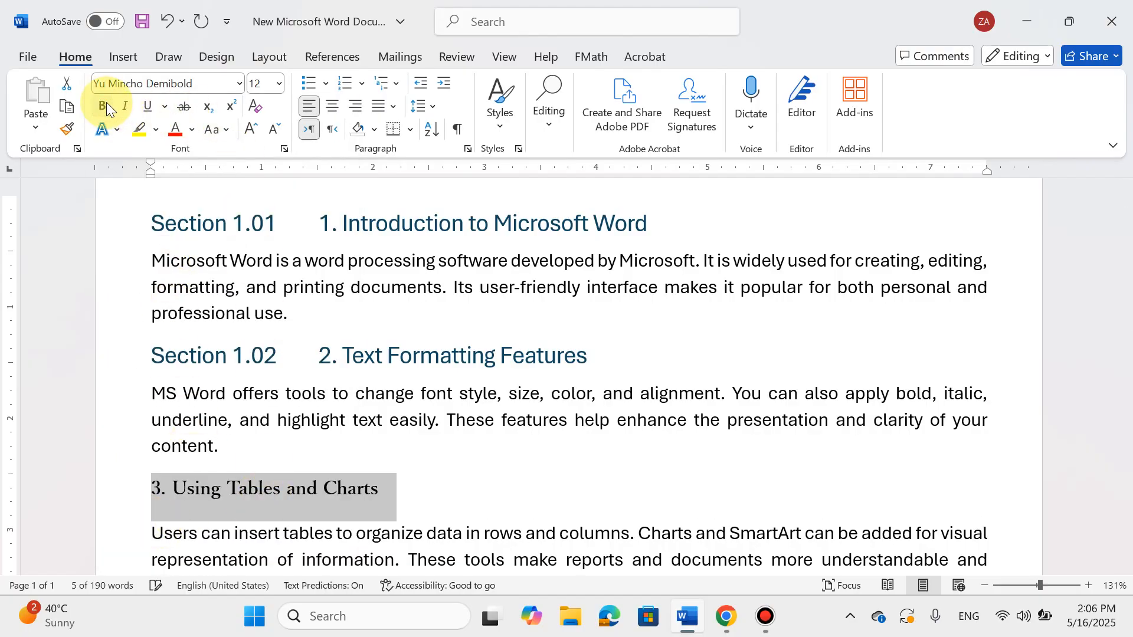
{"action": "left_click", "coordinate": [126, 108]}
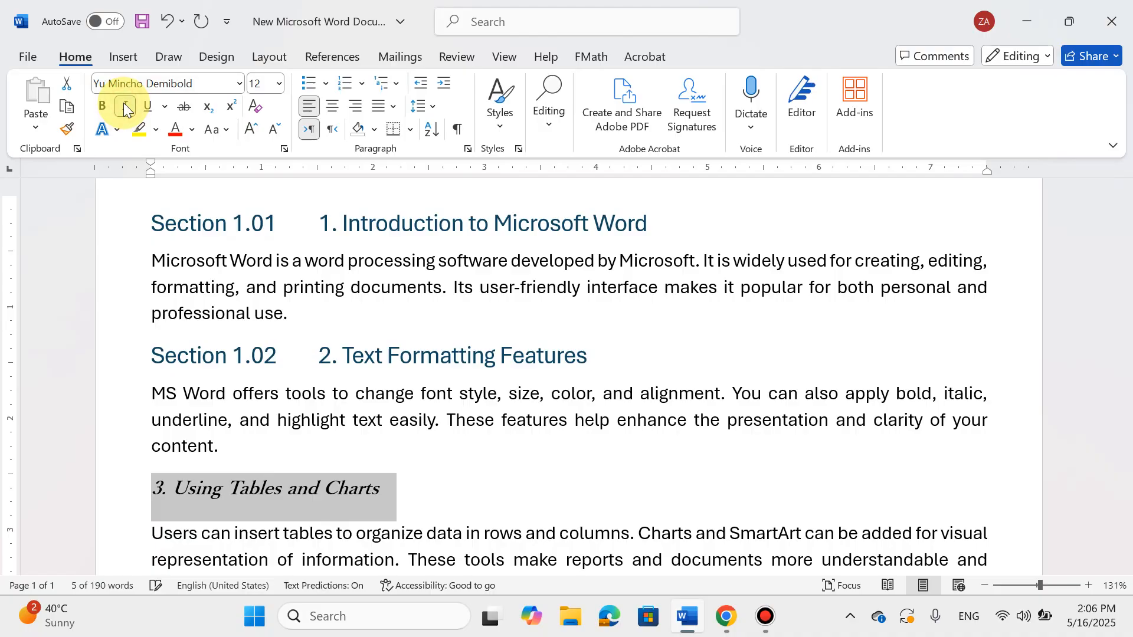
{"action": "left_click", "coordinate": [146, 107]}
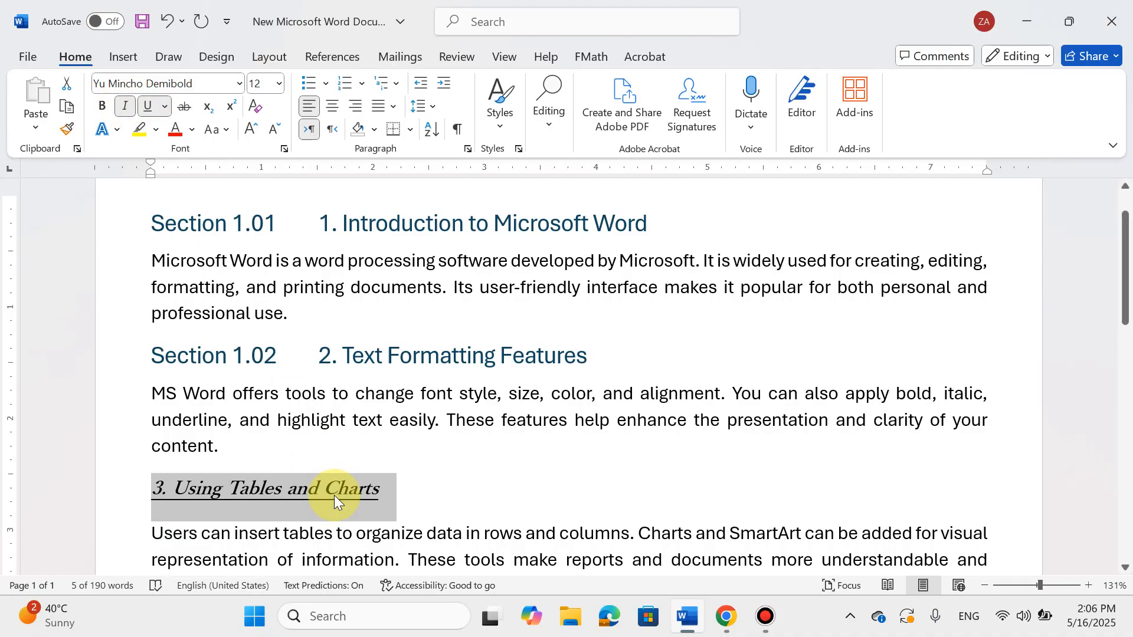
Create a new style named "Zeeinfo 1" from the formatting of heading 3 and apply it to that heading
{"action": "left_click", "coordinate": [501, 129]}
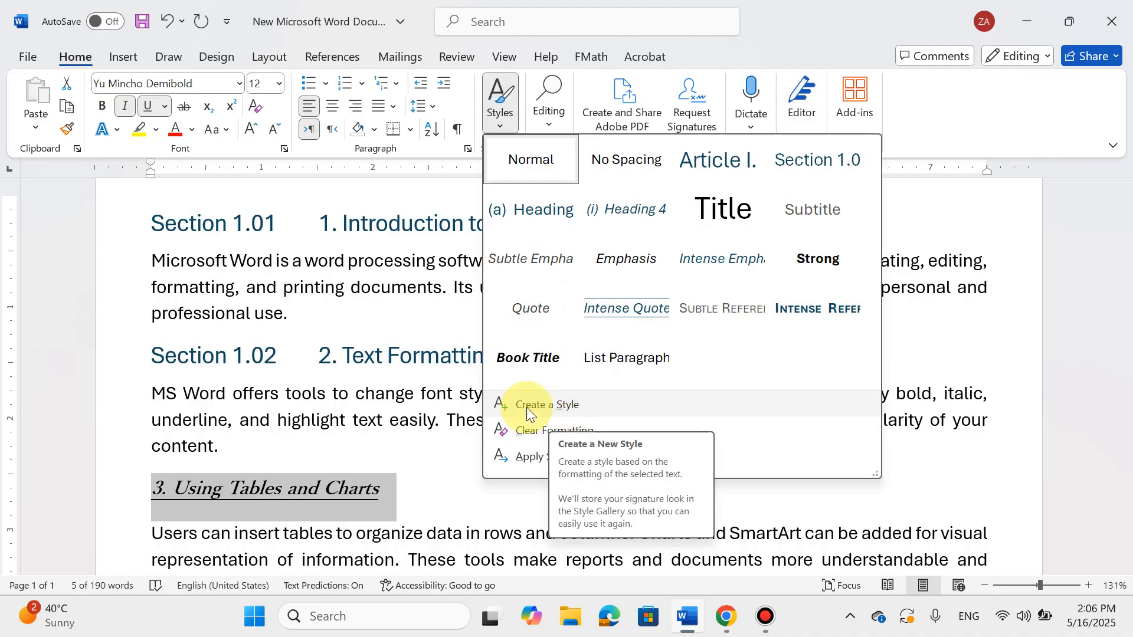
{"action": "left_click", "coordinate": [563, 405]}
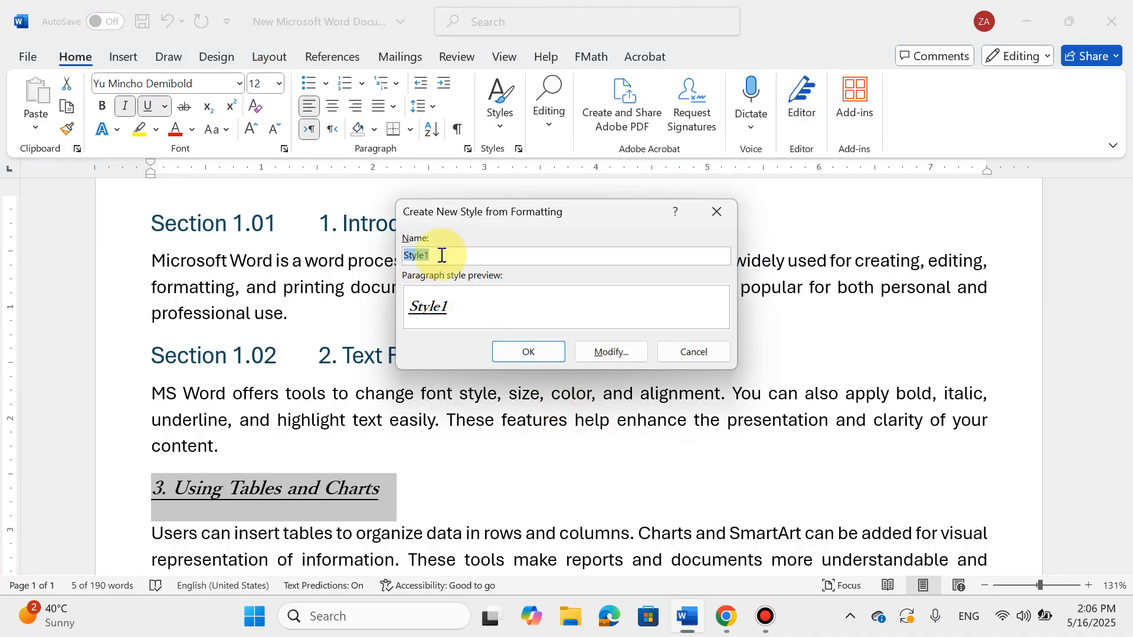
{"action": "key", "text": "BackSpace"}
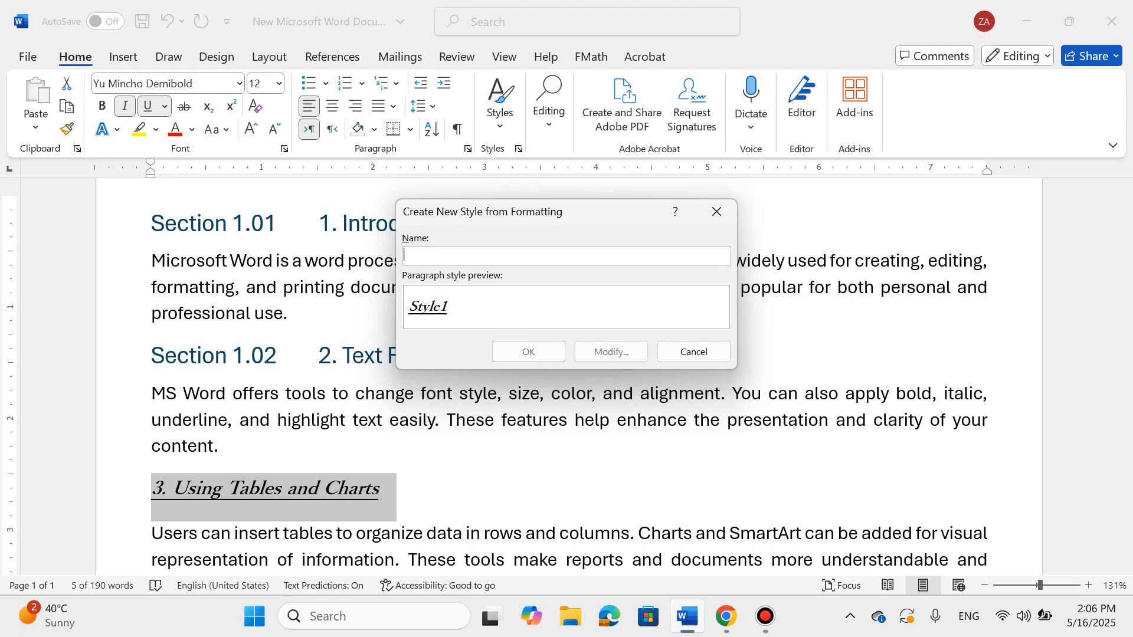
{"action": "type", "text": "Zeeinfo 1"}
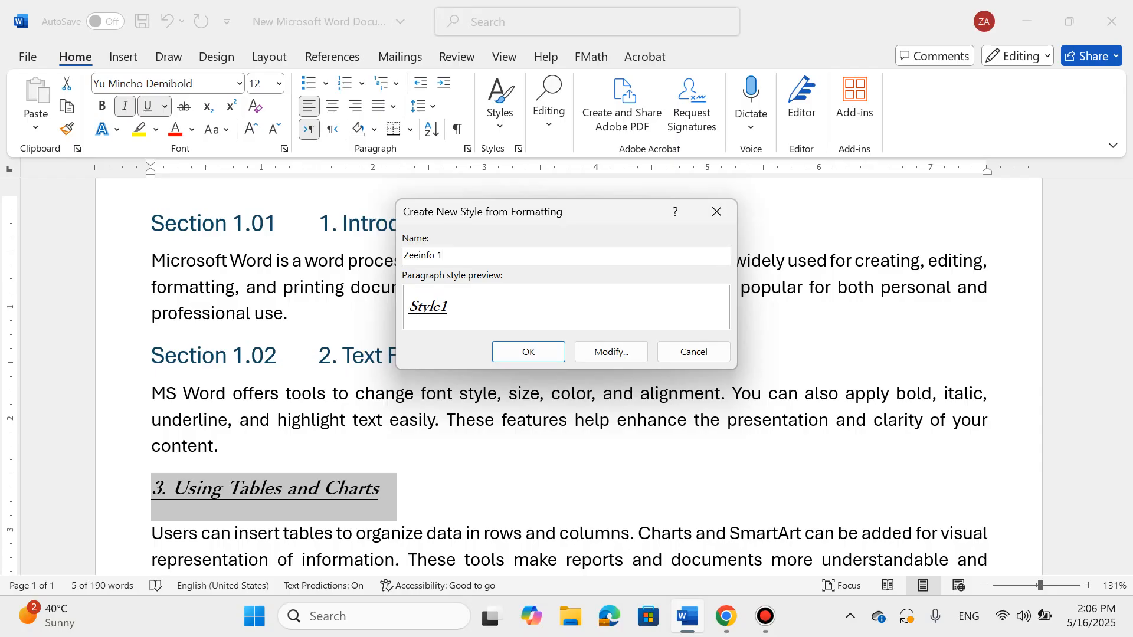
{"action": "left_click", "coordinate": [548, 353]}
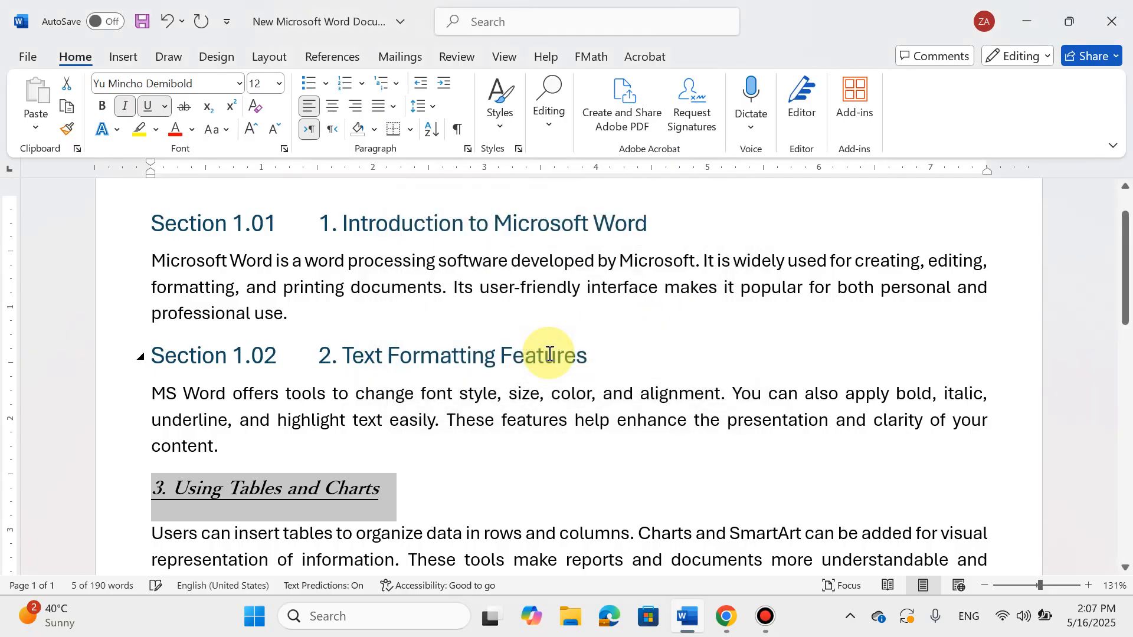
{"action": "left_click", "coordinate": [508, 127]}
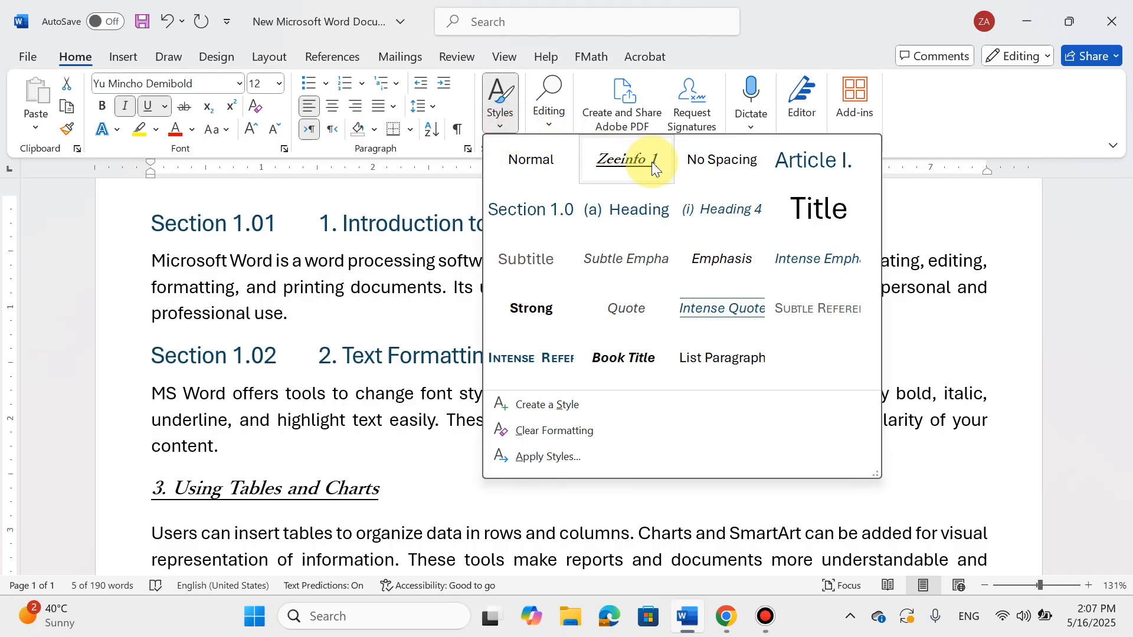
{"action": "left_click", "coordinate": [643, 162]}
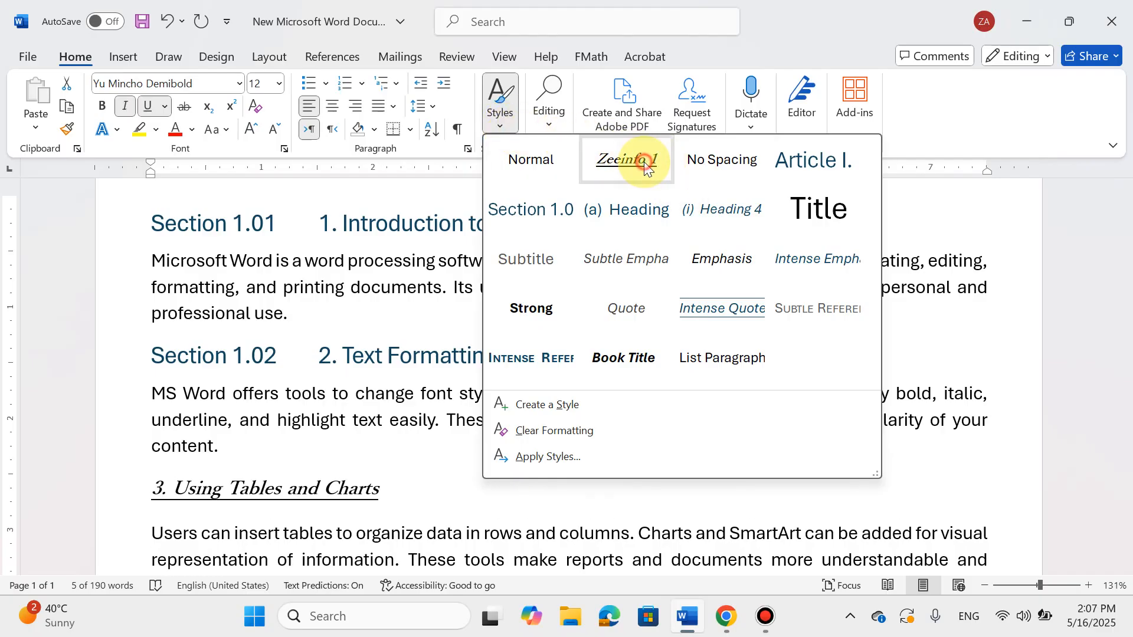
Apply the "Zeeinfo 1" style to the heading "4. Page Layout and Design"
{"action": "scroll", "coordinate": [363, 410], "scroll_direction": "down", "scroll_amount": 3}
{"action": "scroll", "coordinate": [363, 410], "scroll_direction": "down", "scroll_amount": 3}
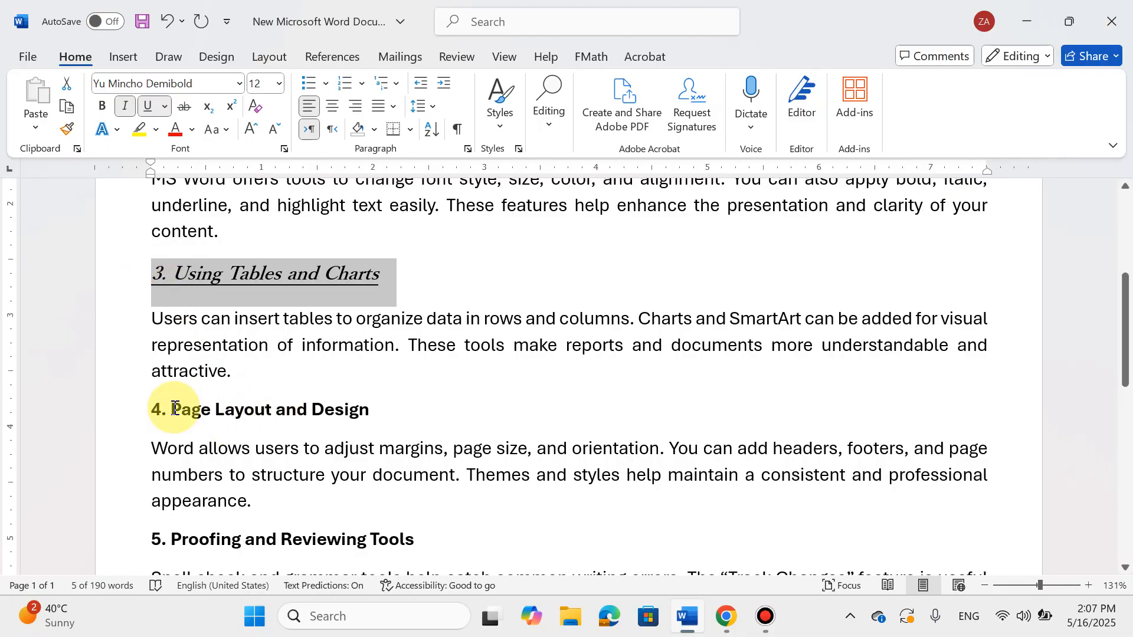
{"action": "triple_click", "coordinate": [229, 408]}
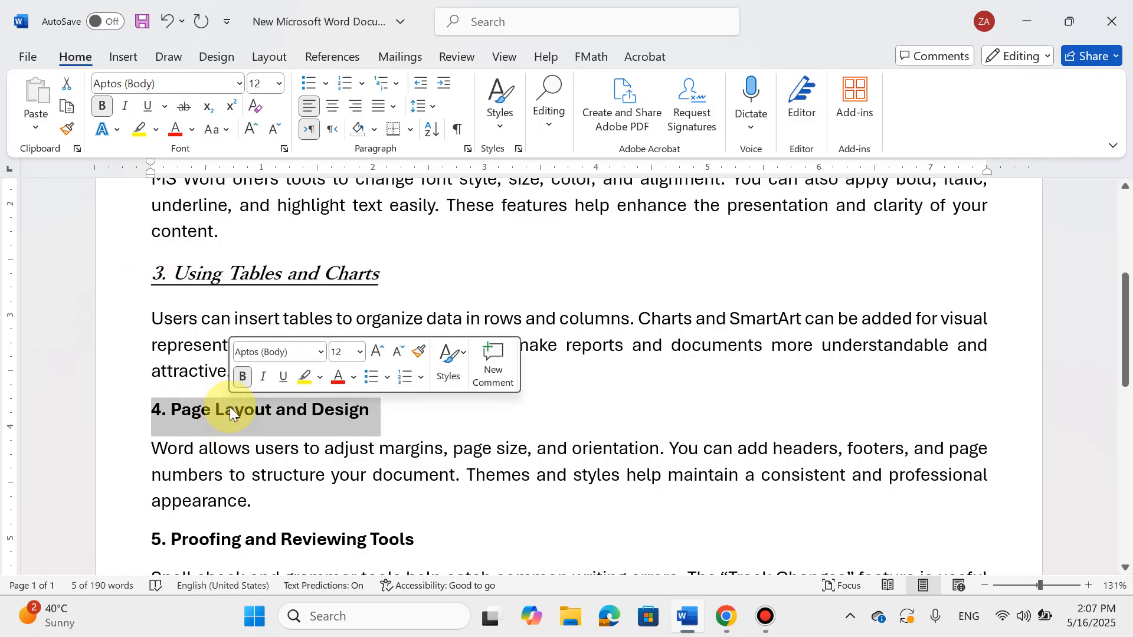
{"action": "left_click", "coordinate": [504, 123]}
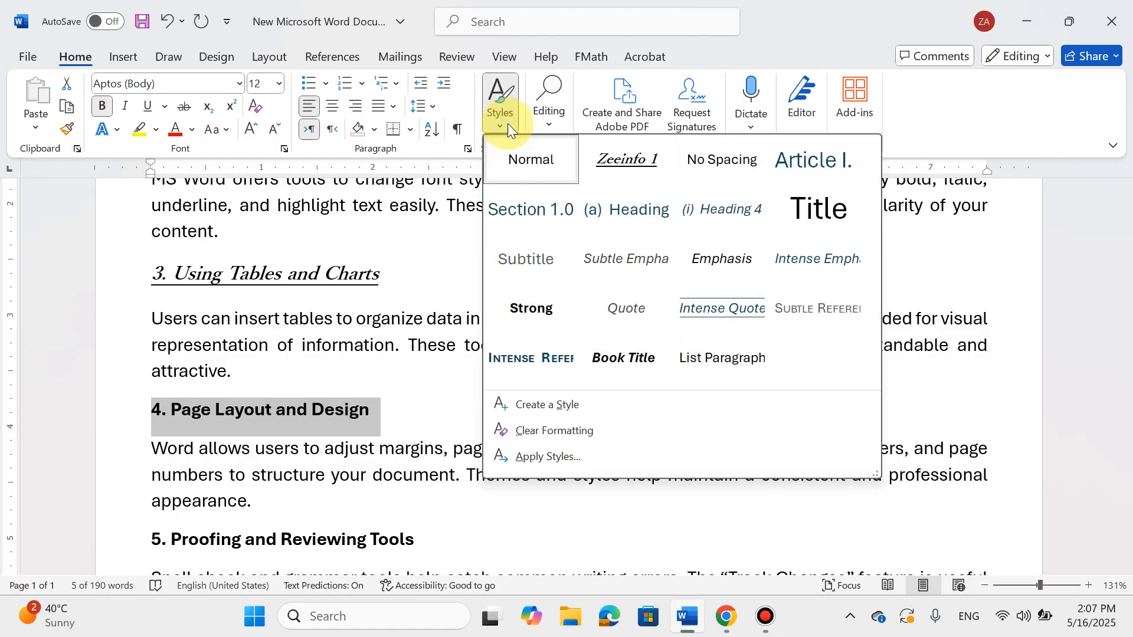
{"action": "left_click", "coordinate": [623, 155]}
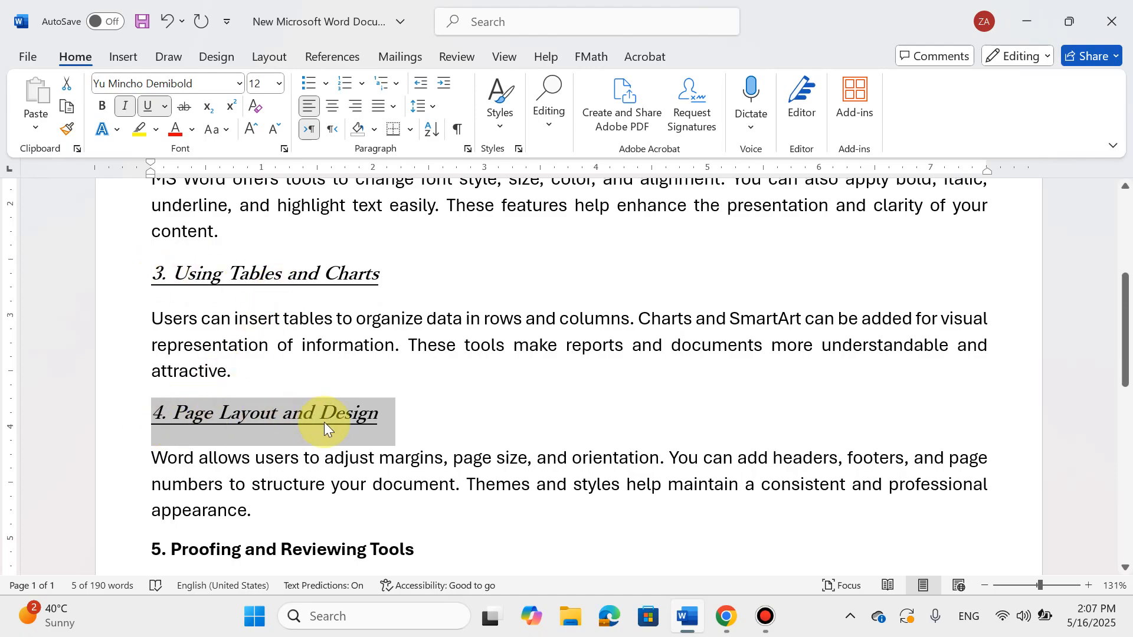
Apply the "Zeeinfo 1" style to the heading "5. Proofing and Reviewing Tools"
{"action": "scroll", "coordinate": [324, 422], "scroll_direction": "down", "scroll_amount": 3}
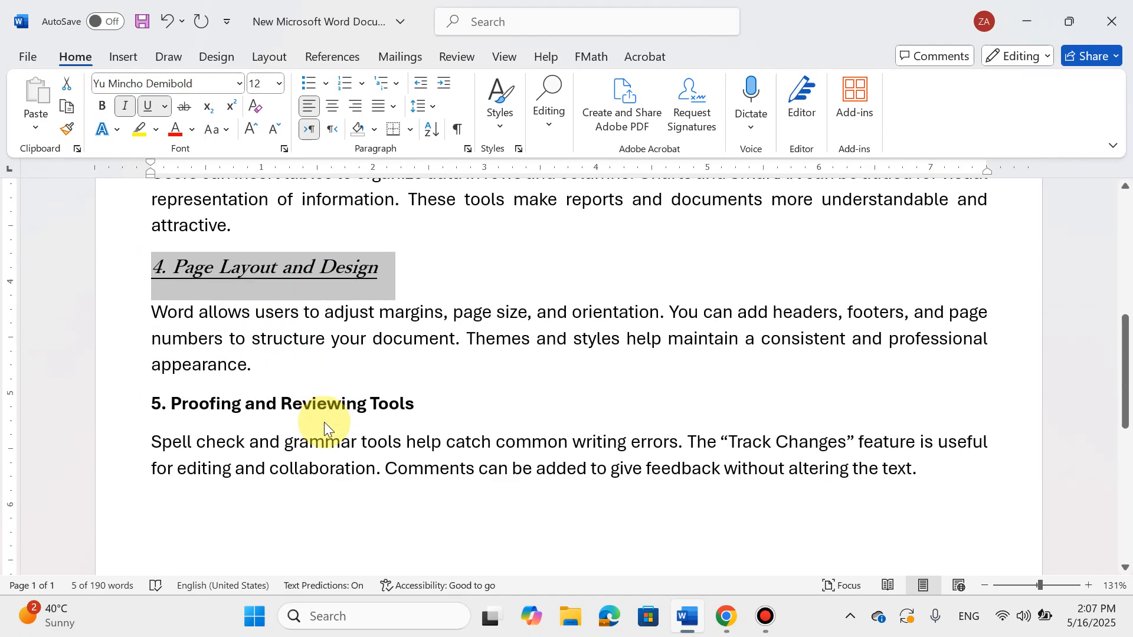
{"action": "triple_click", "coordinate": [199, 399]}
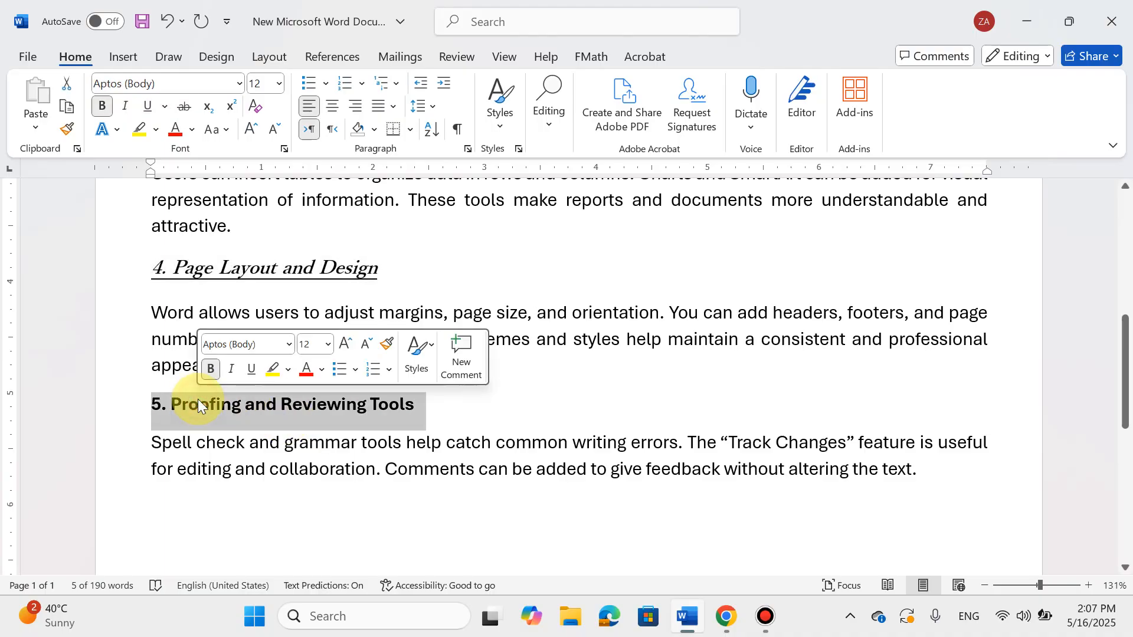
{"action": "left_click", "coordinate": [497, 129]}
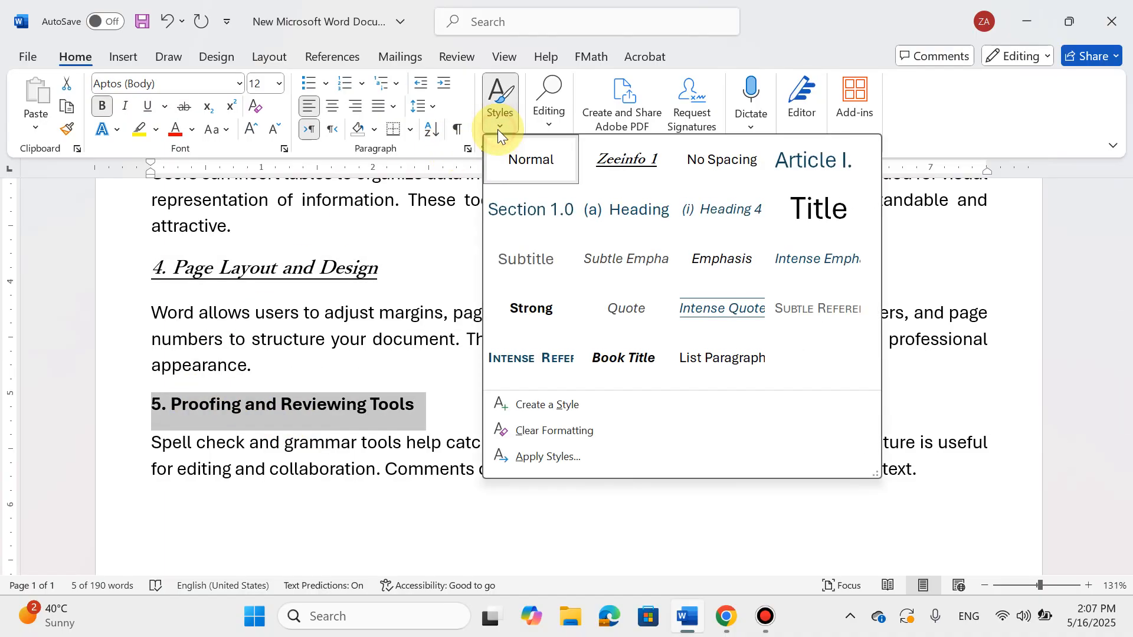
{"action": "left_click", "coordinate": [612, 162]}
Format the body paragraph under "3. Using Tables and Charts" in ADLaM Display with strikethrough
{"action": "scroll", "coordinate": [398, 423], "scroll_direction": "up", "scroll_amount": 9}
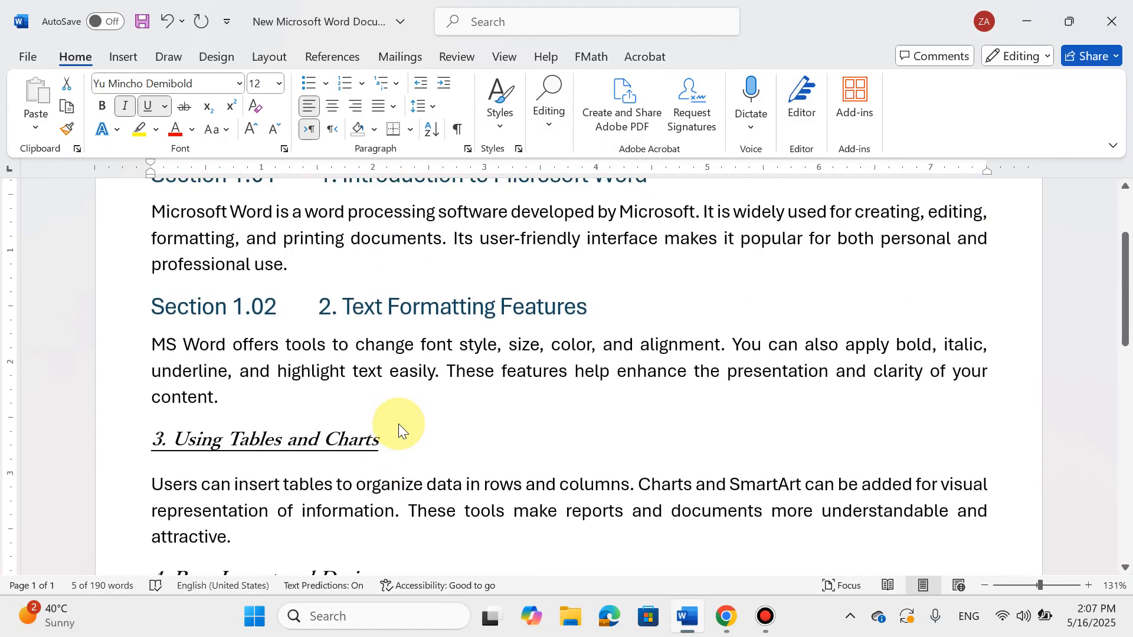
{"action": "scroll", "coordinate": [399, 424], "scroll_direction": "down", "scroll_amount": 3}
{"action": "scroll", "coordinate": [398, 424], "scroll_direction": "down", "scroll_amount": 3}
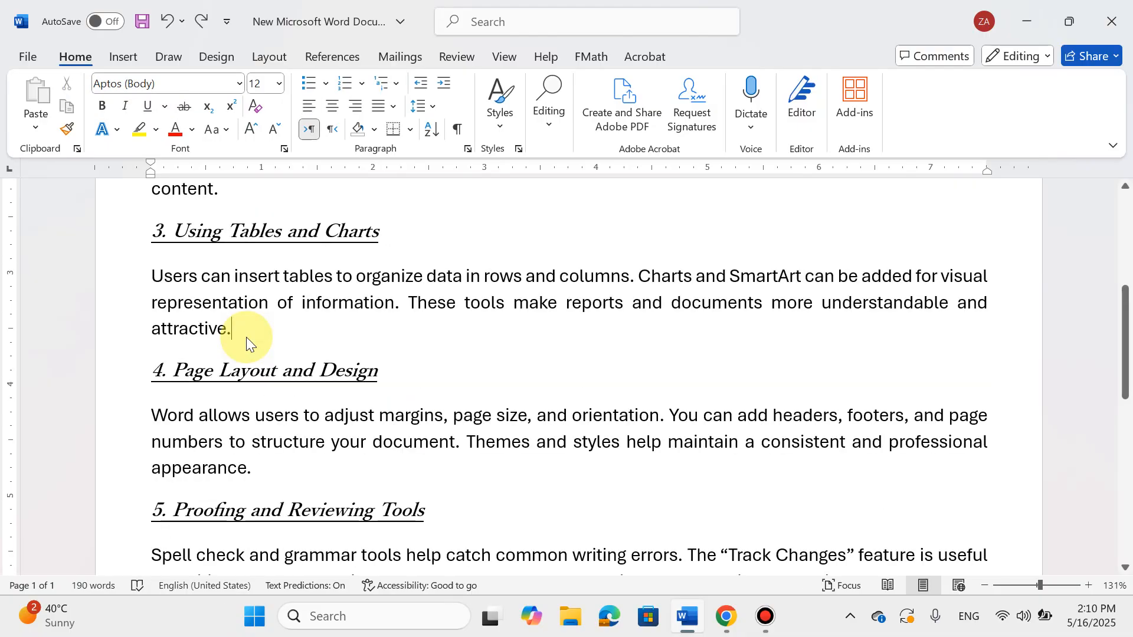
{"action": "left_click_drag", "start_coordinate": [246, 337], "coordinate": [149, 278]}
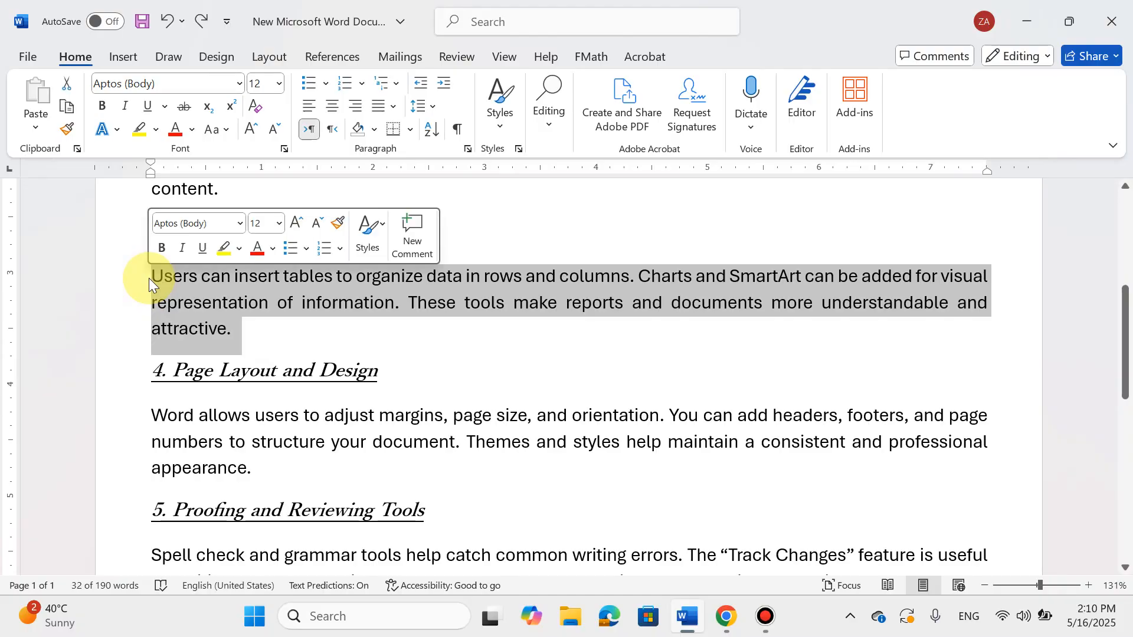
{"action": "left_click", "coordinate": [239, 82]}
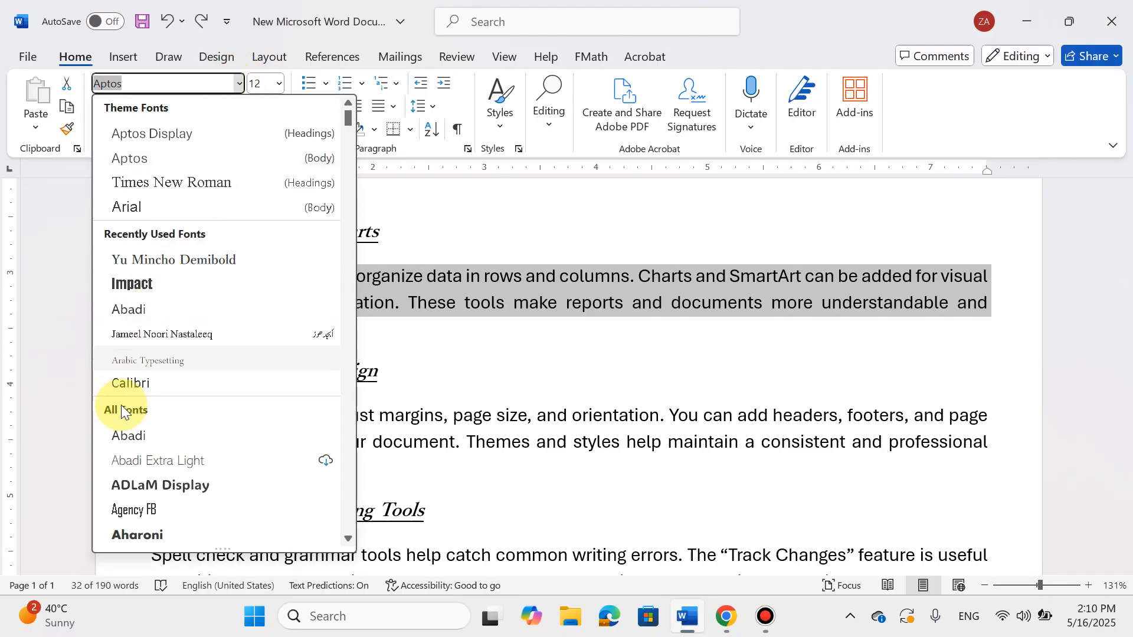
{"action": "left_click", "coordinate": [161, 486]}
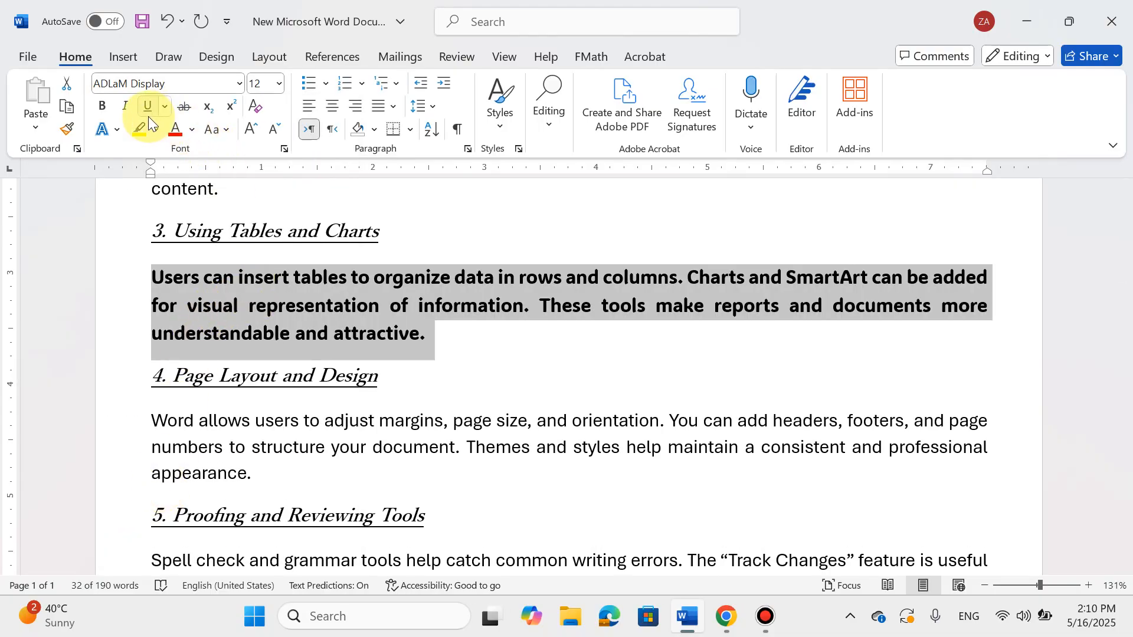
{"action": "left_click", "coordinate": [184, 108]}
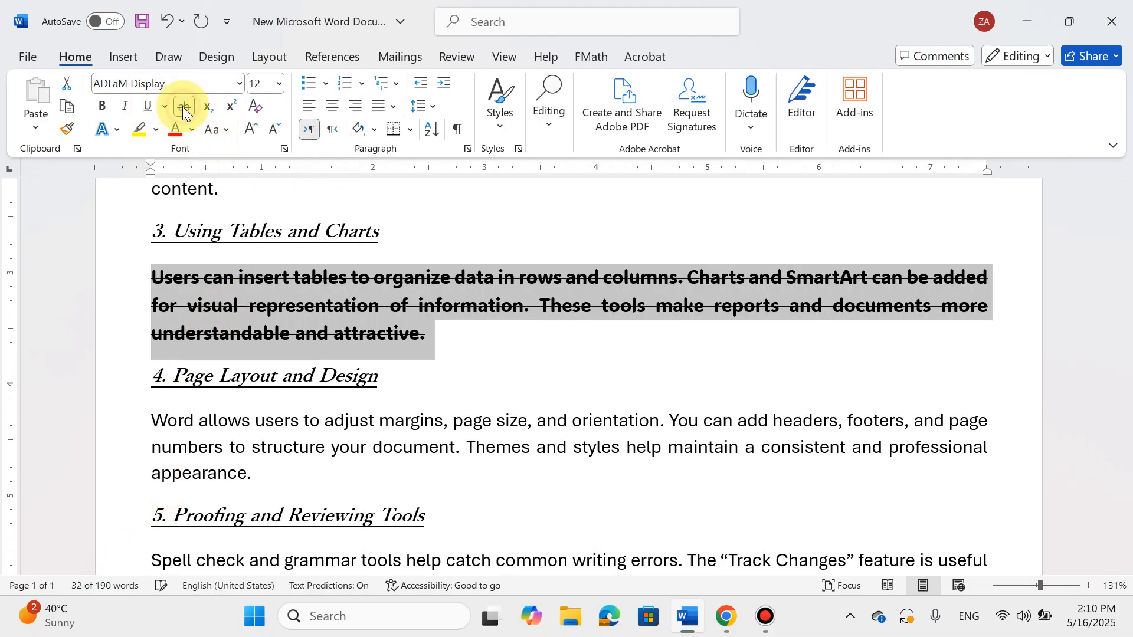
{"action": "left_click", "coordinate": [468, 374]}
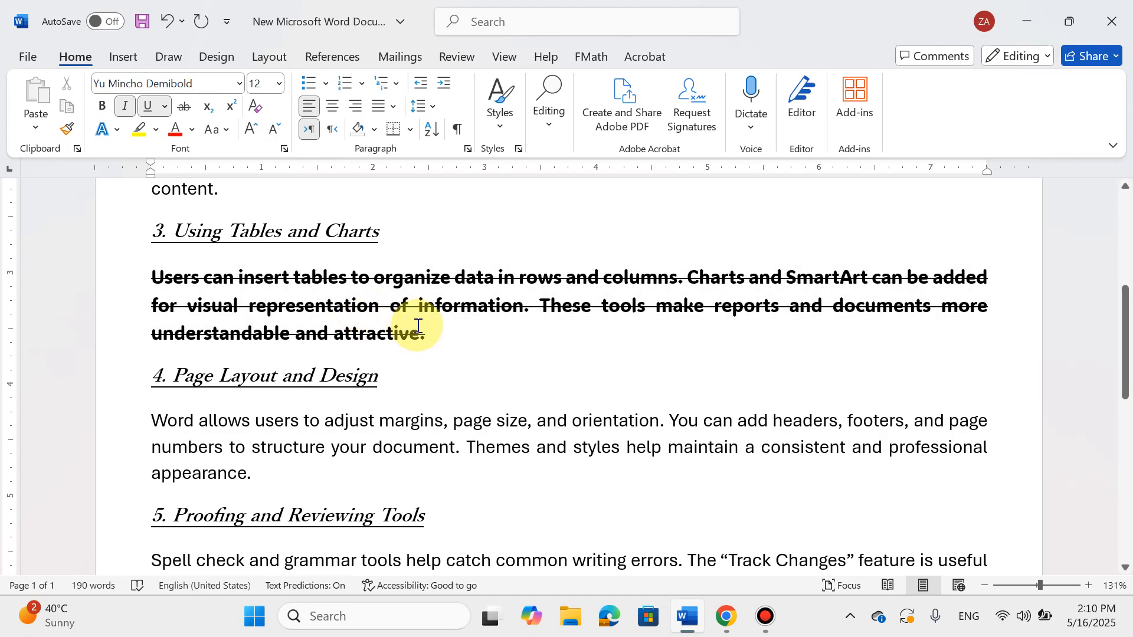
Create a new style named "Zeeinfo 3" from the formatting of the paragraph under heading 3
{"action": "left_click_drag", "start_coordinate": [430, 332], "coordinate": [152, 275]}
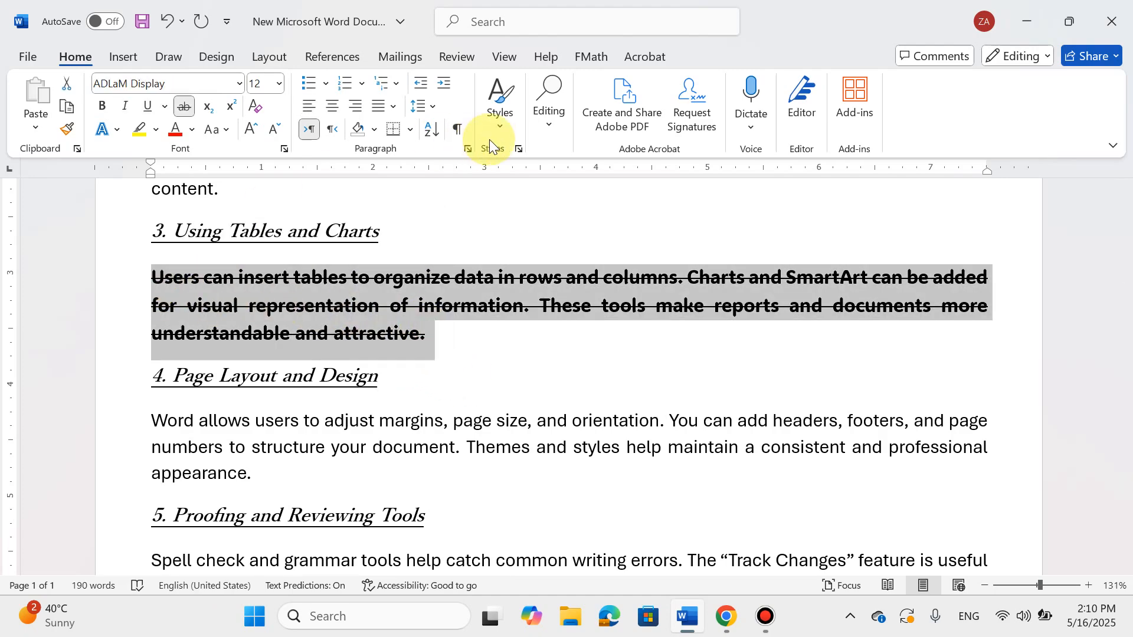
{"action": "left_click", "coordinate": [505, 121]}
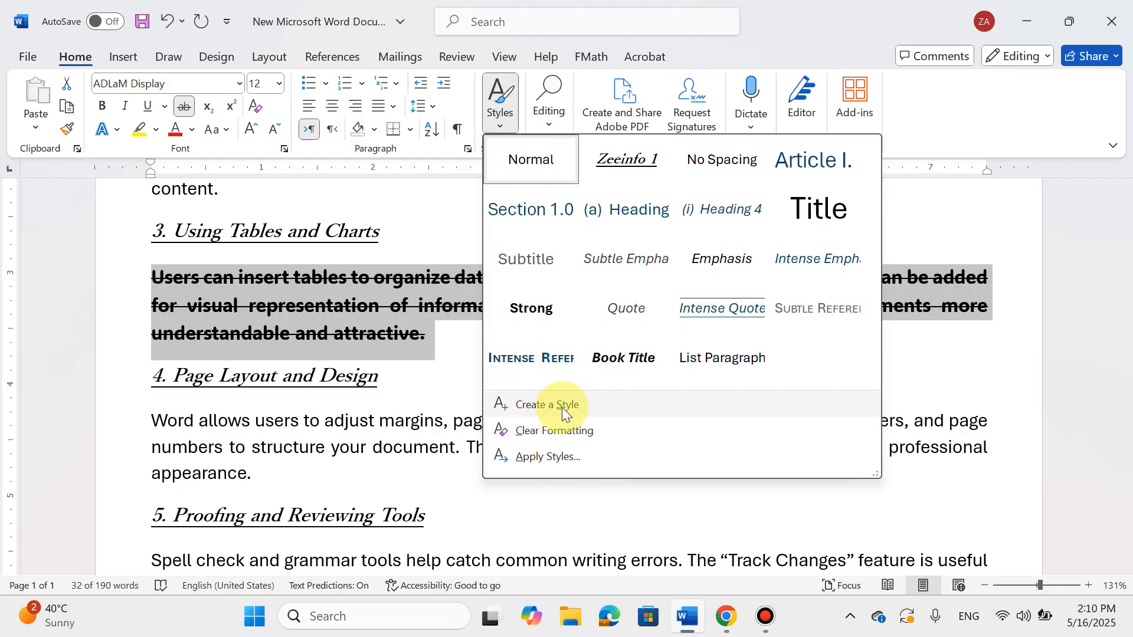
{"action": "left_click", "coordinate": [566, 407]}
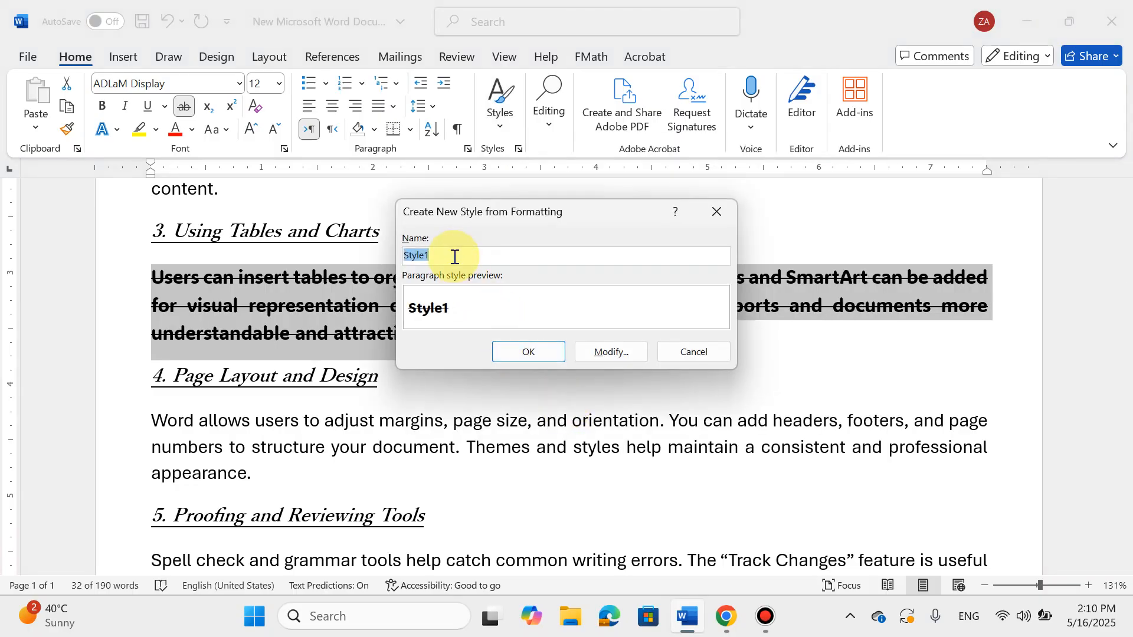
{"action": "type", "text": "Zeein"}
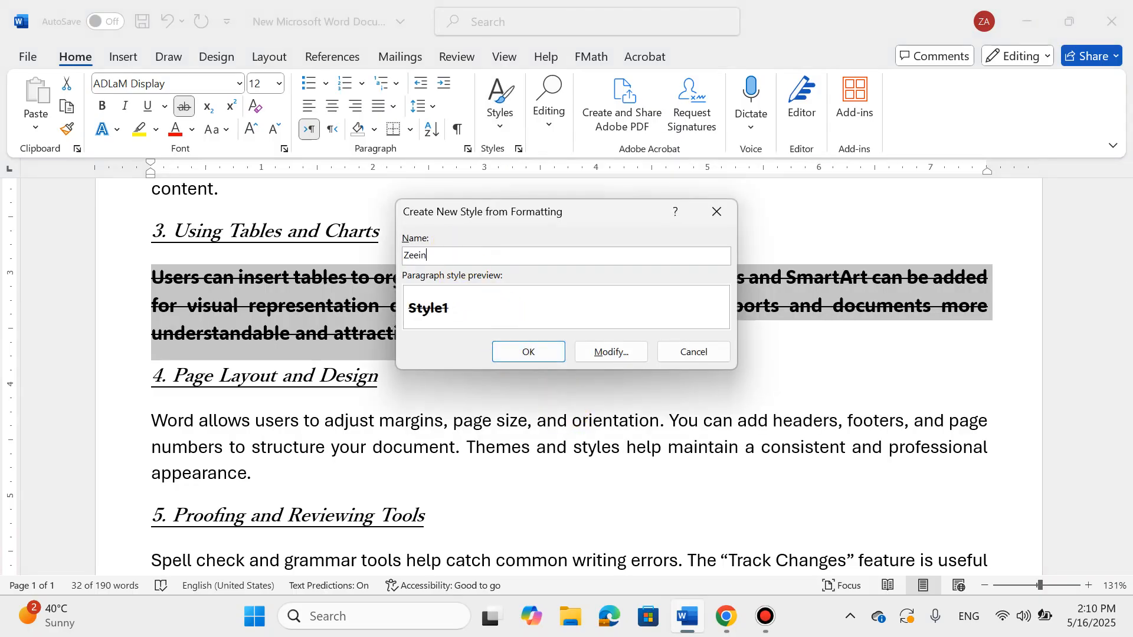
{"action": "type", "text": "fo 3"}
{"action": "left_click", "coordinate": [521, 355]}
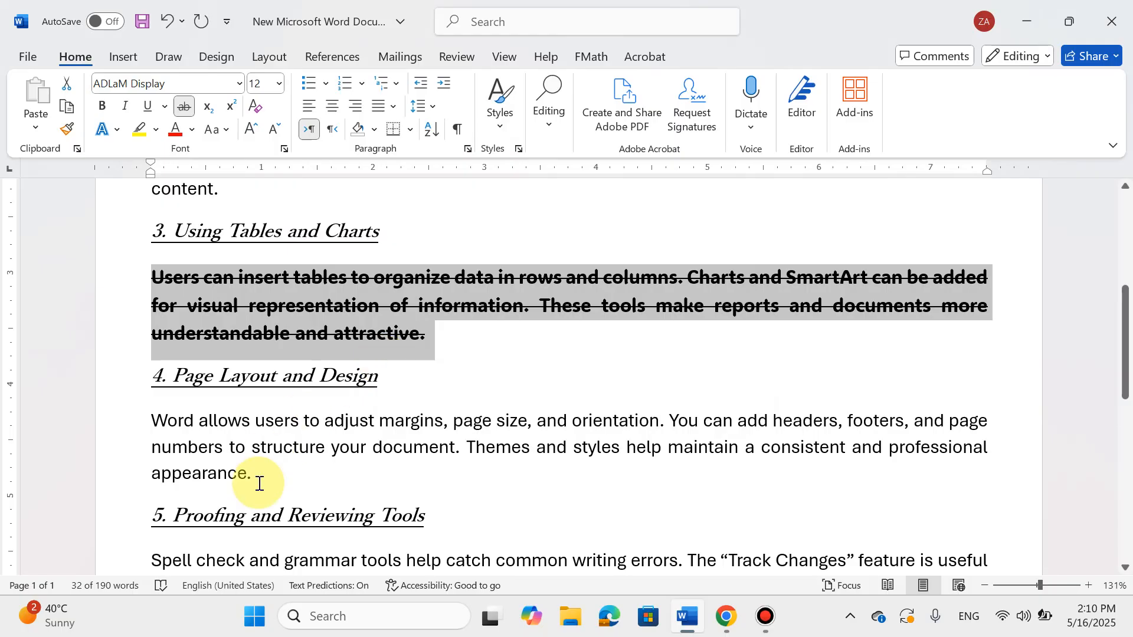
Apply the "Zeeinfo 3" style to the body paragraph under "4. Page Layout and Design"
{"action": "left_click_drag", "start_coordinate": [248, 482], "coordinate": [159, 428]}
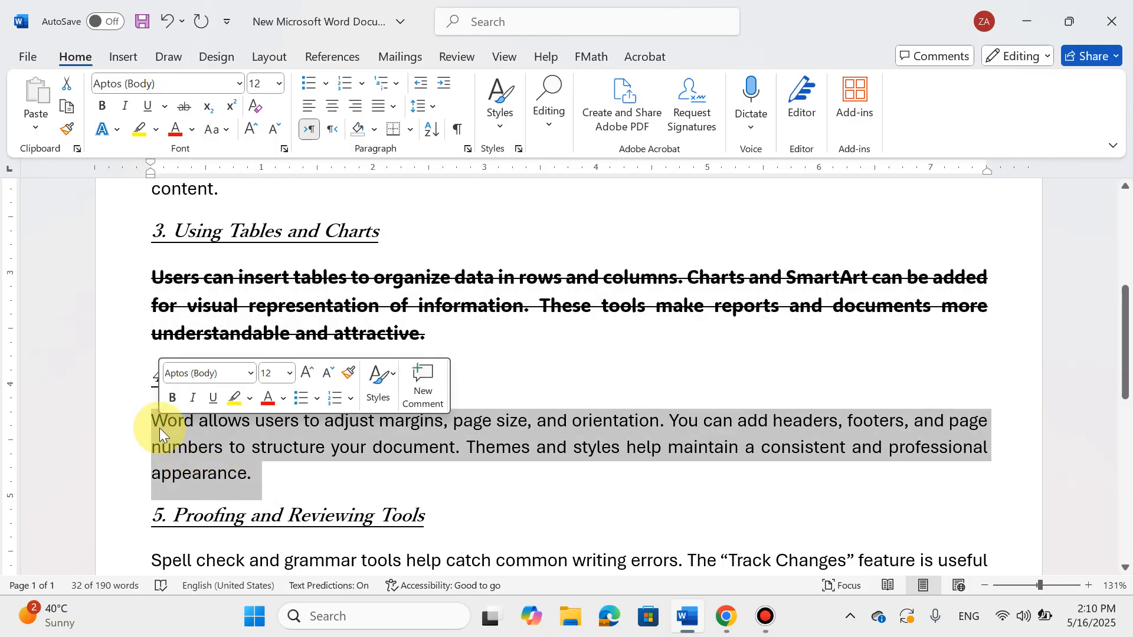
{"action": "left_click", "coordinate": [506, 131]}
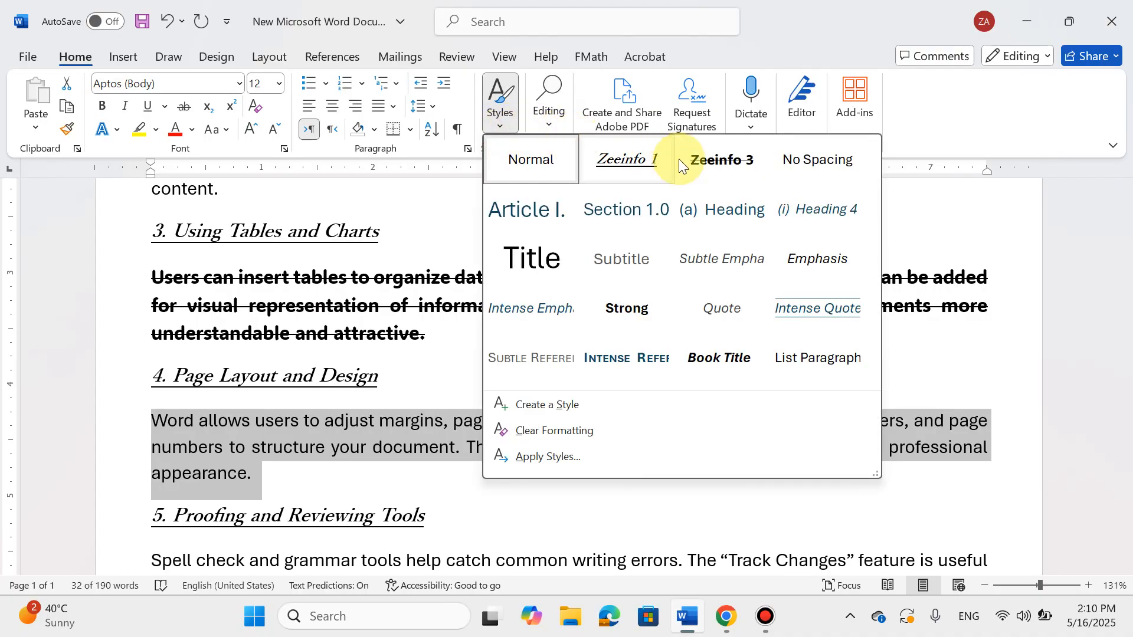
{"action": "left_click", "coordinate": [728, 165]}
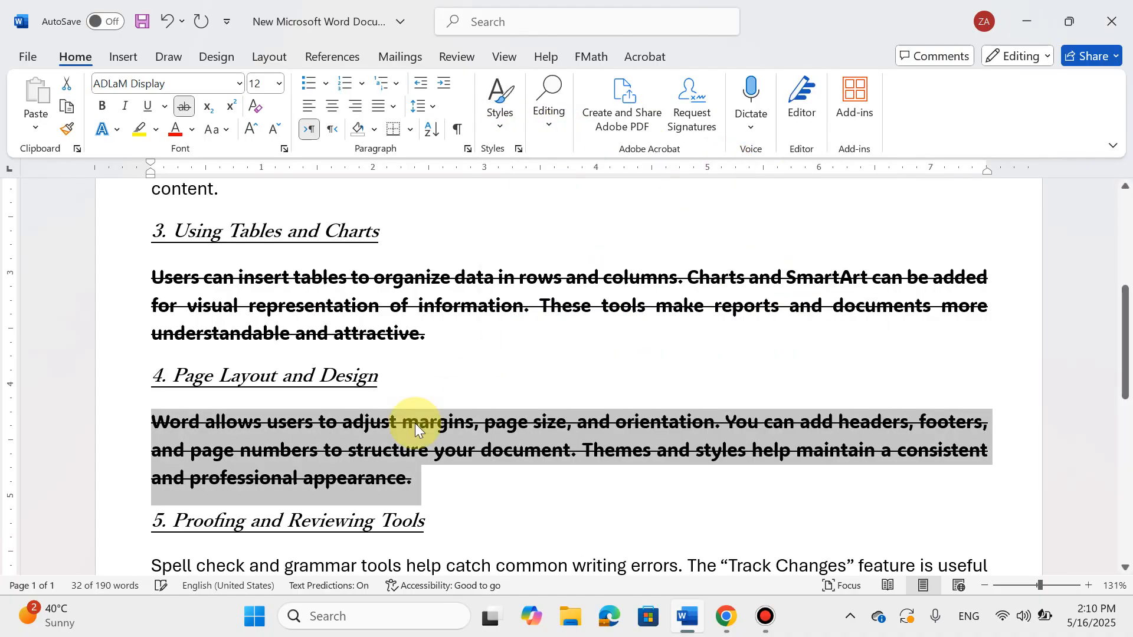
Look over the styles of the headings and body paragraphs throughout the whole document
{"action": "scroll", "coordinate": [321, 447], "scroll_direction": "down", "scroll_amount": 2}
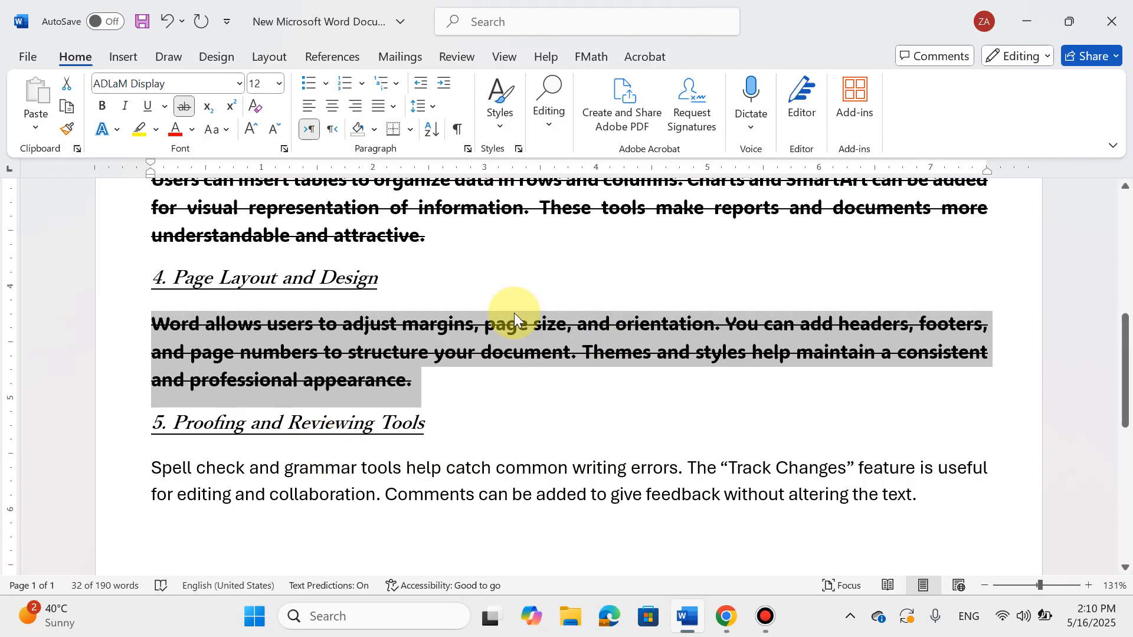
{"action": "scroll", "coordinate": [471, 298], "scroll_direction": "up", "scroll_amount": 3}
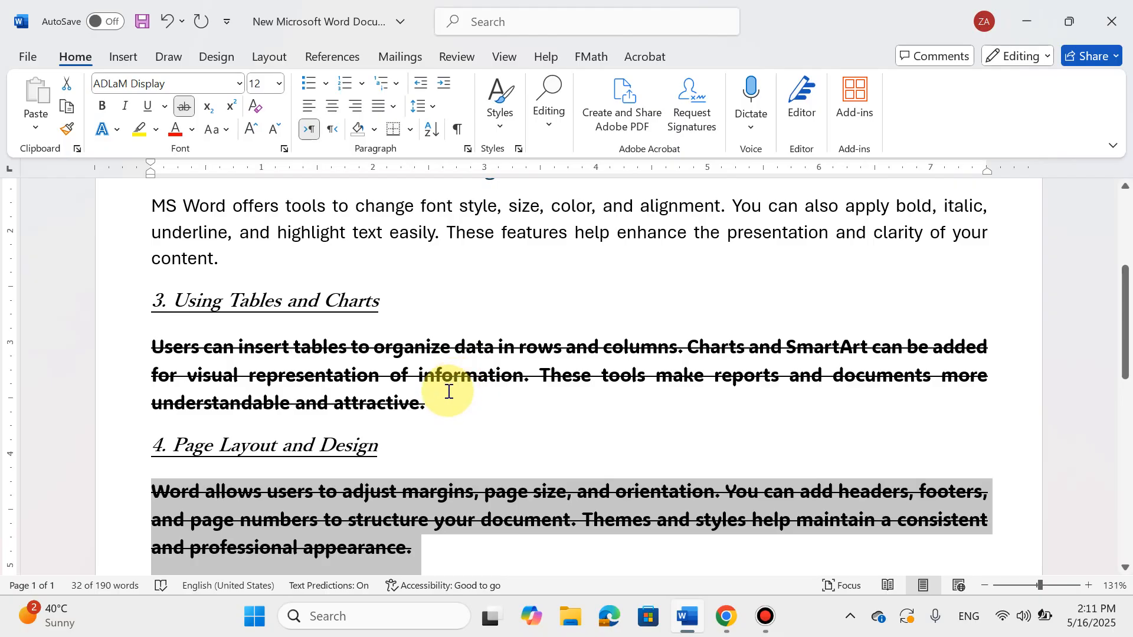
{"action": "scroll", "coordinate": [425, 428], "scroll_direction": "down", "scroll_amount": 3}
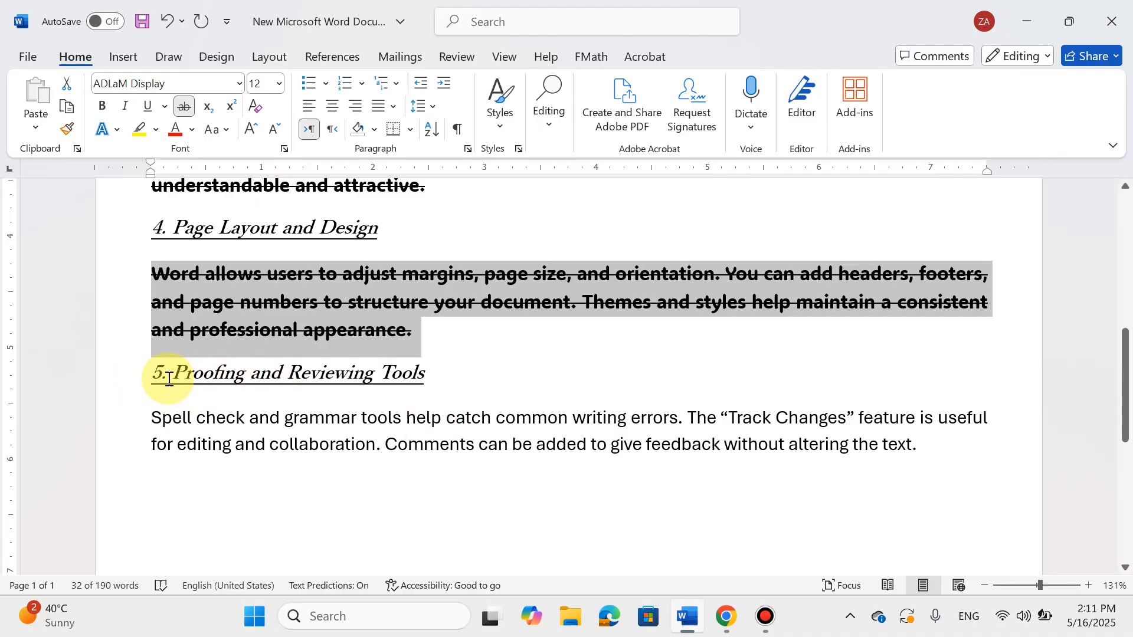
{"action": "scroll", "coordinate": [478, 425], "scroll_direction": "up", "scroll_amount": 10}
{"action": "scroll", "coordinate": [479, 422], "scroll_direction": "down", "scroll_amount": 2, "text": "ctrl"}
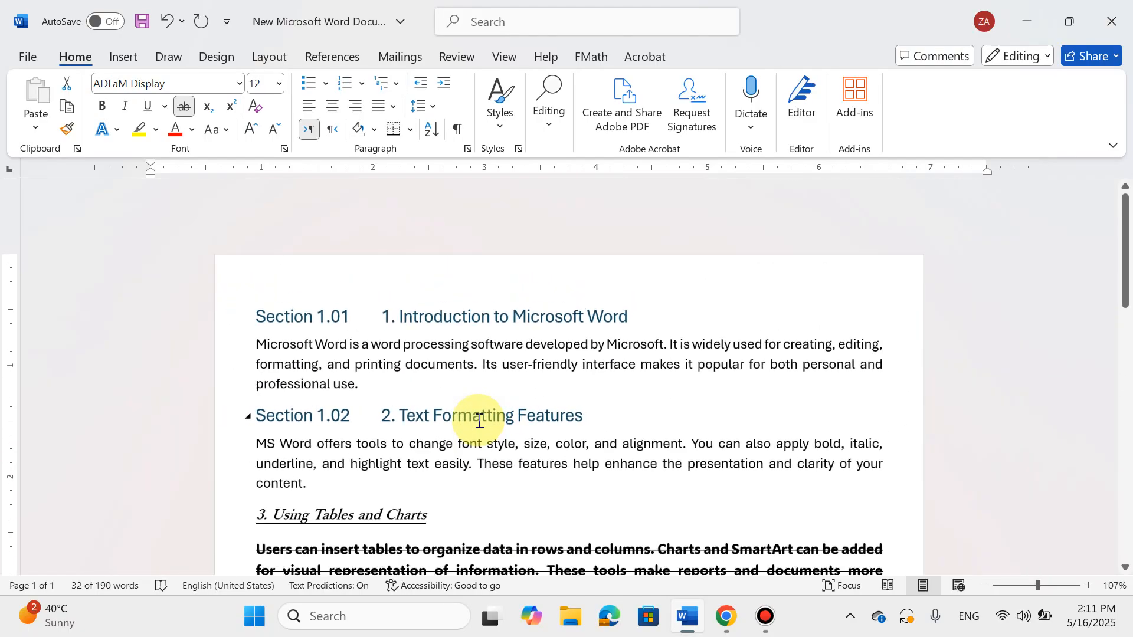
{"action": "scroll", "coordinate": [476, 421], "scroll_direction": "down", "scroll_amount": 3, "text": "ctrl"}
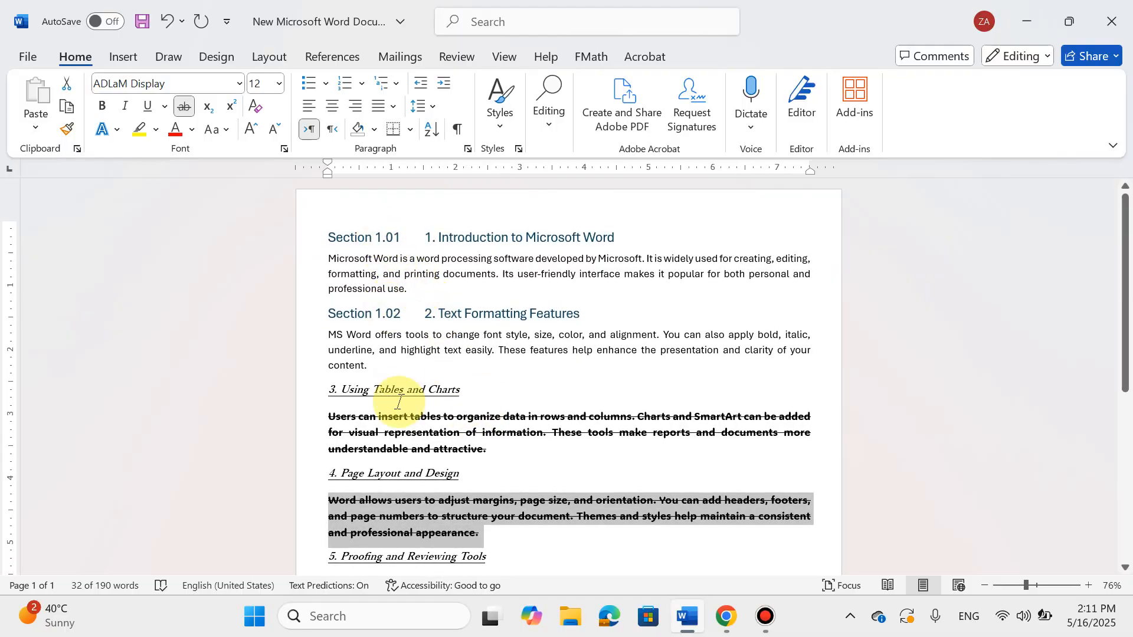
{"action": "scroll", "coordinate": [398, 403], "scroll_direction": "down", "scroll_amount": 2}
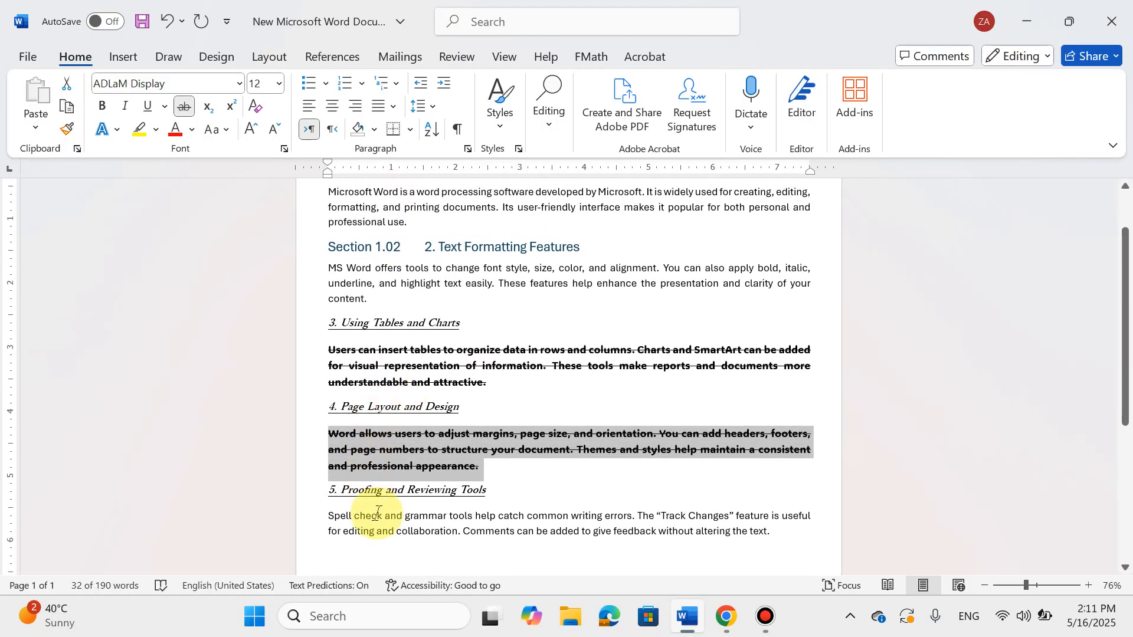
{"action": "scroll", "coordinate": [405, 435], "scroll_direction": "up", "scroll_amount": 2}
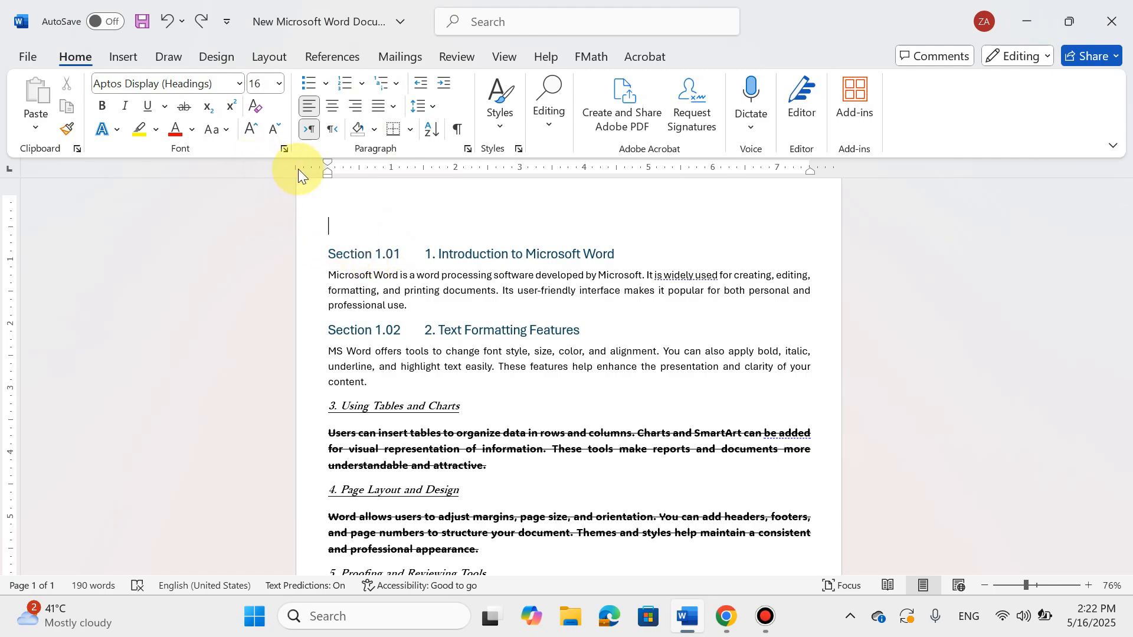
Start a custom table of contents and open its options for building it from styles
{"action": "left_click", "coordinate": [339, 58]}
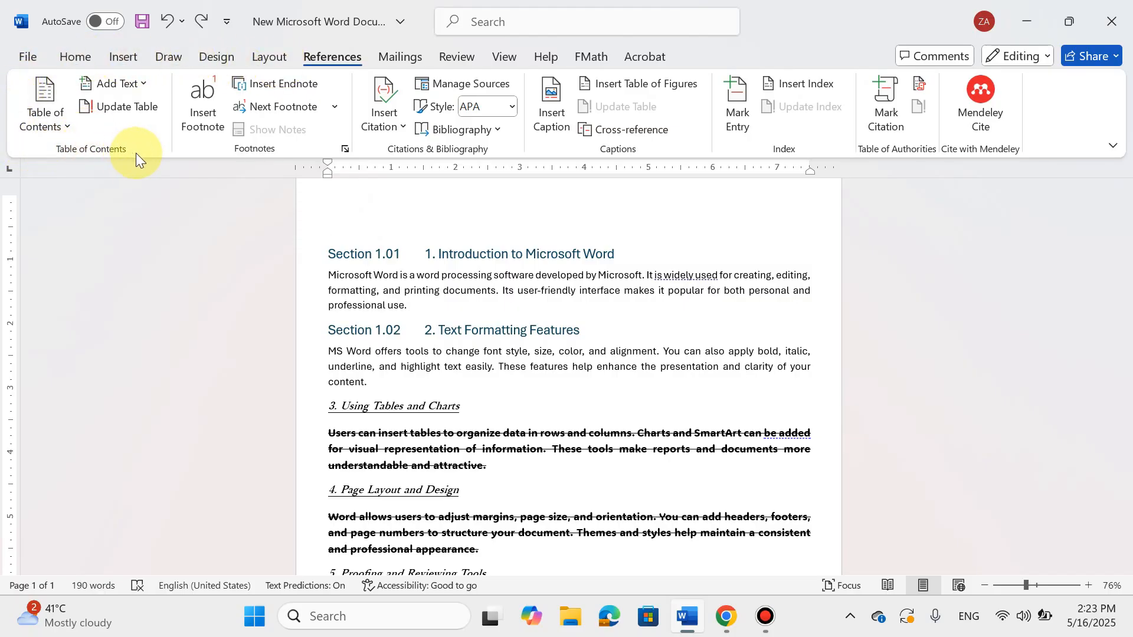
{"action": "left_click", "coordinate": [57, 125]}
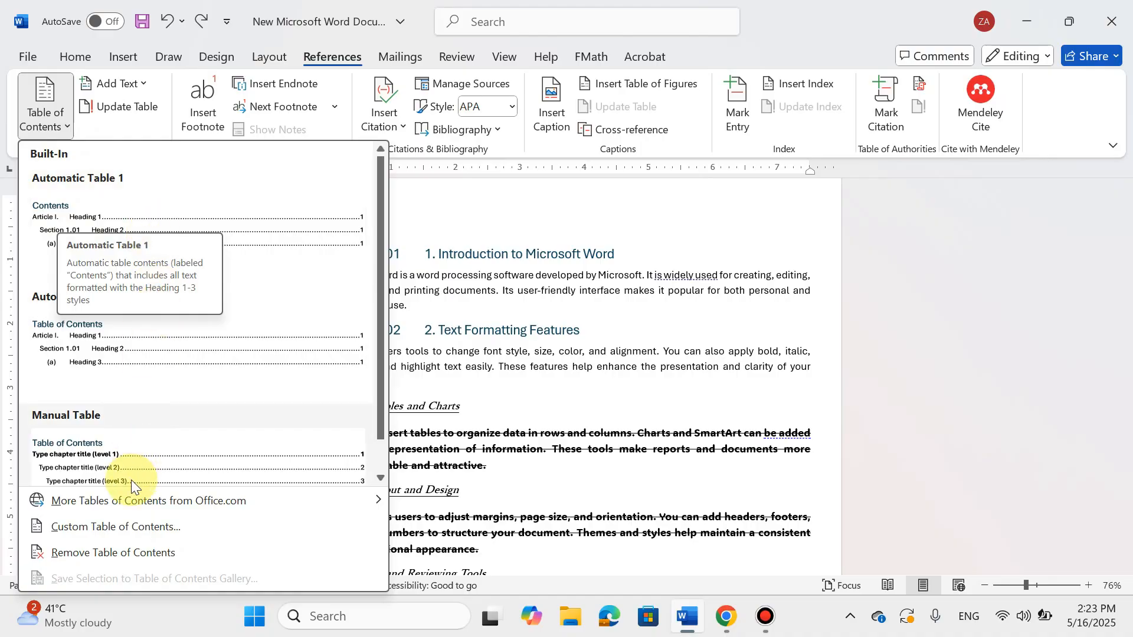
{"action": "mouse_move", "coordinate": [144, 511]}
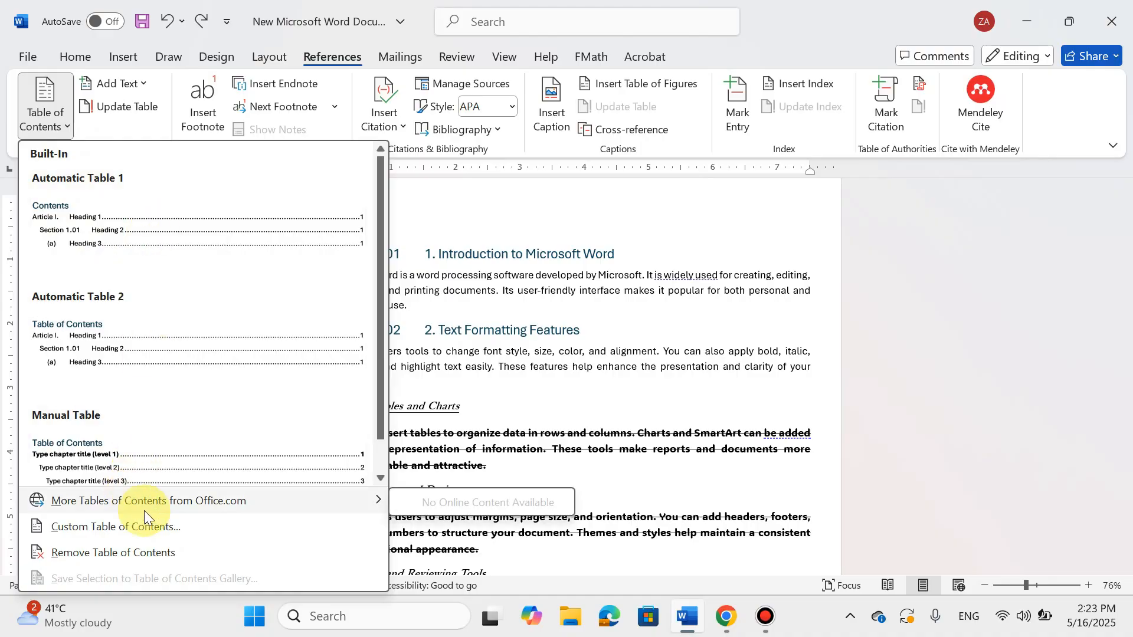
{"action": "left_click", "coordinate": [94, 530]}
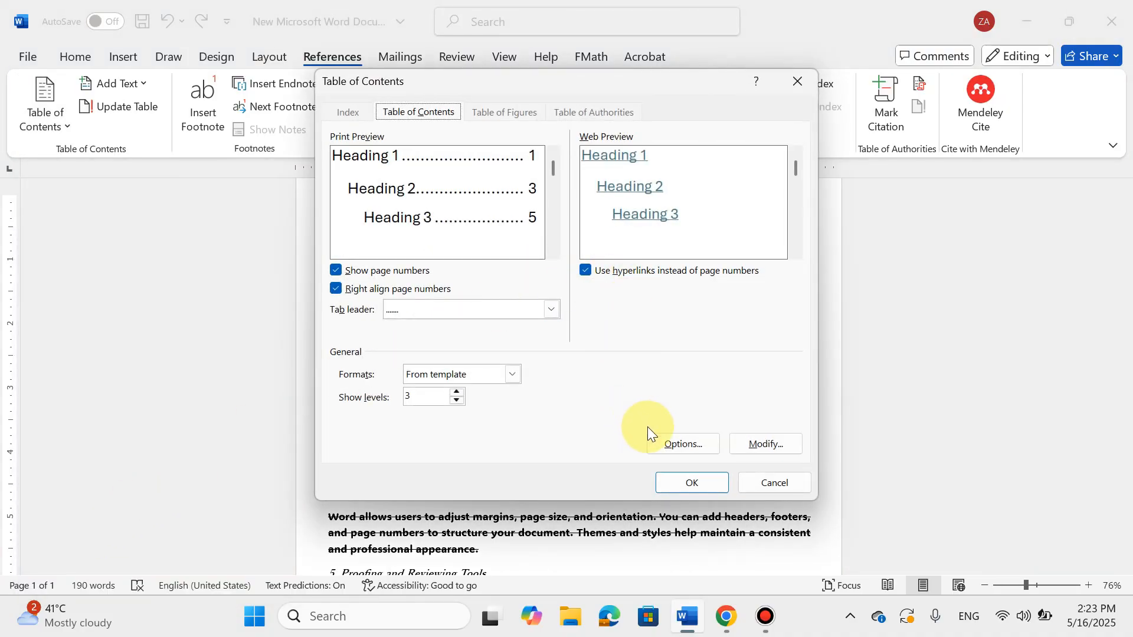
{"action": "left_click", "coordinate": [674, 444]}
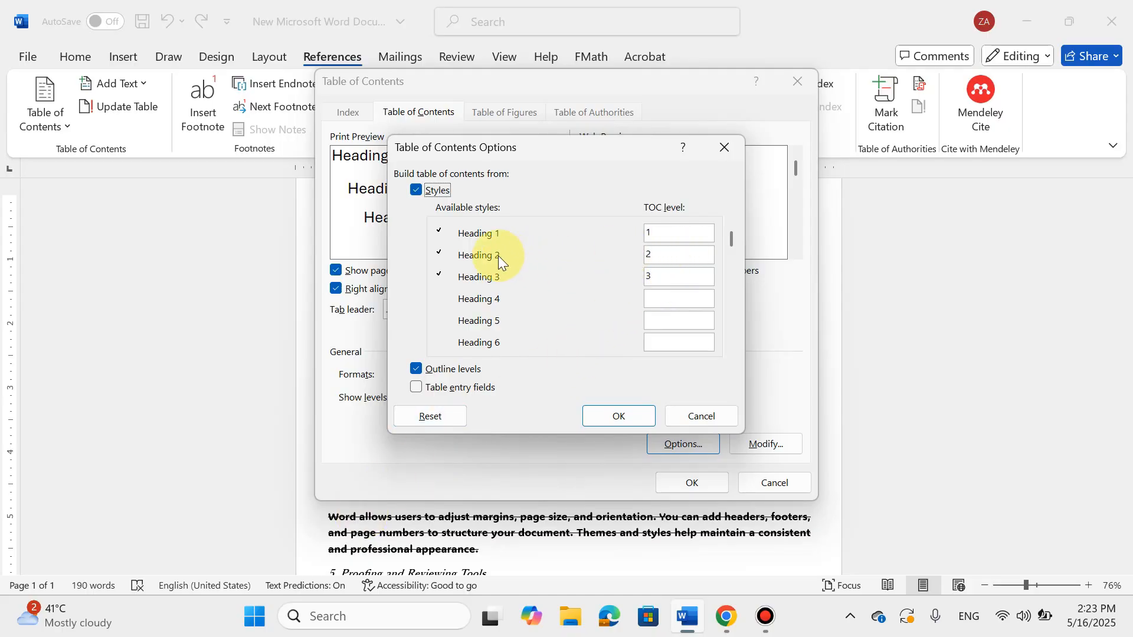
Clear the TOC levels of Heading 1 and Heading 3, and set Heading 2 to TOC level 1
{"action": "left_click", "coordinate": [662, 233]}
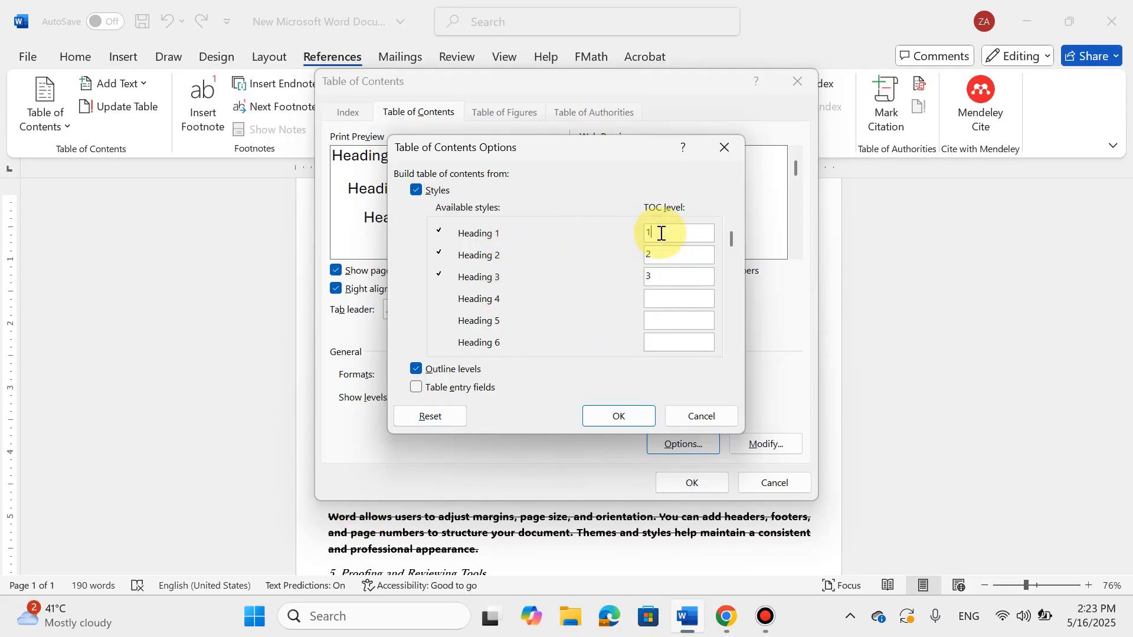
{"action": "key", "text": "BackSpace"}
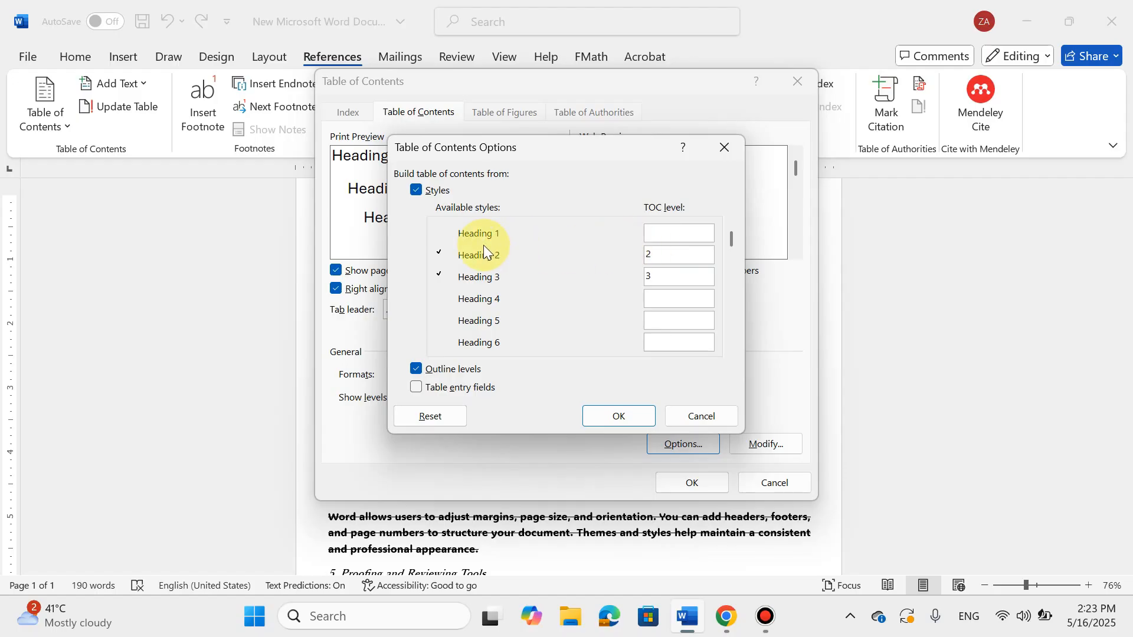
{"action": "left_click", "coordinate": [668, 277]}
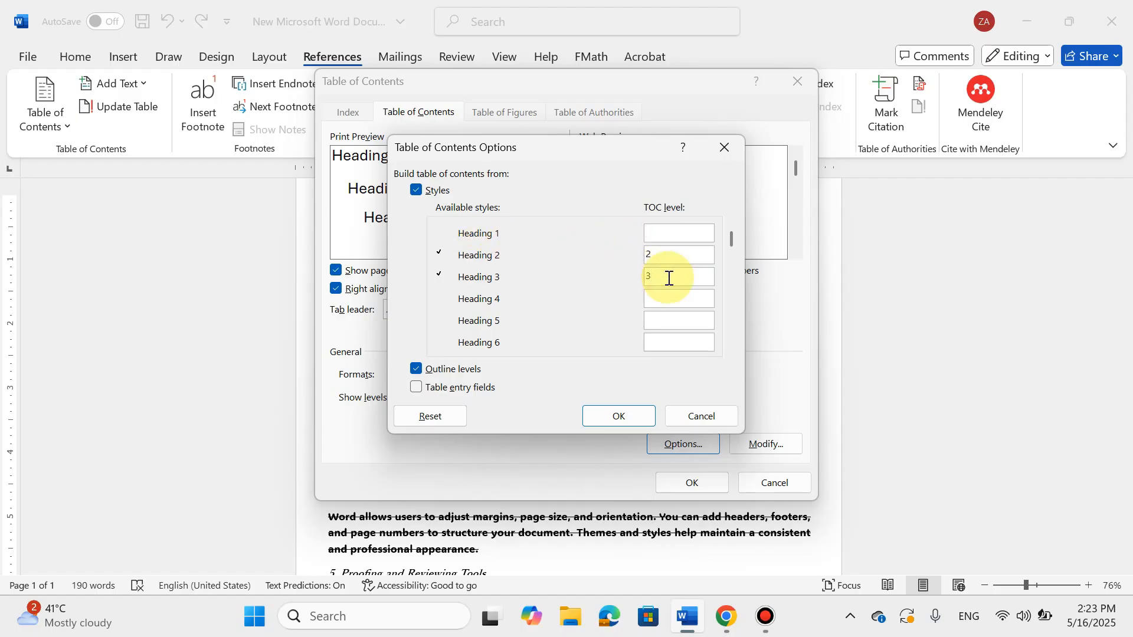
{"action": "key", "text": "BackSpace"}
{"action": "left_click", "coordinate": [685, 255]}
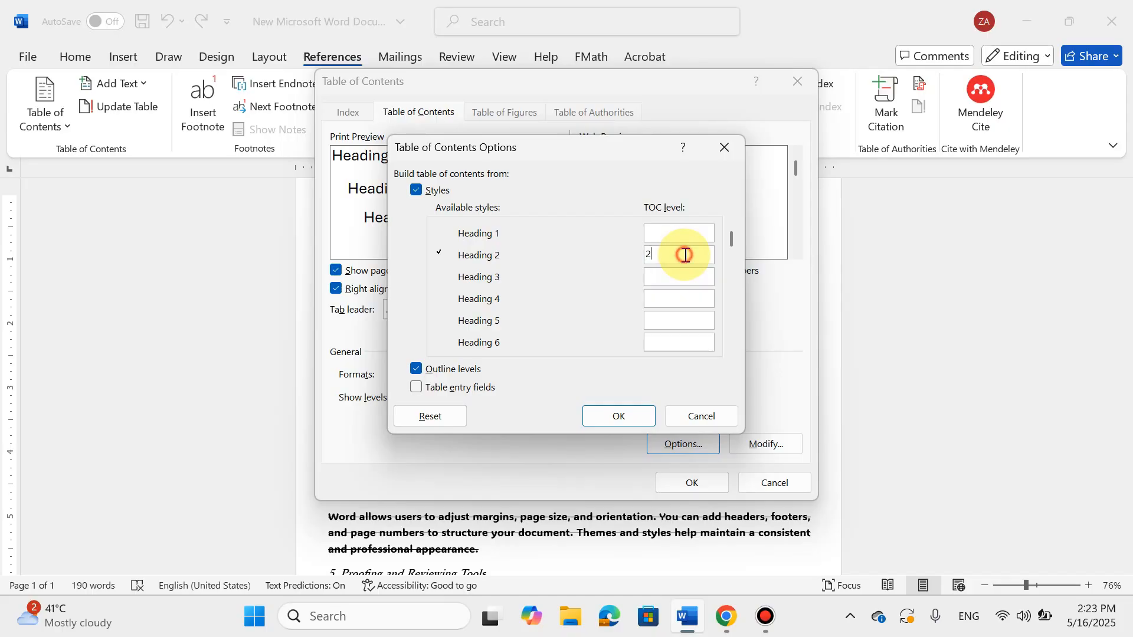
{"action": "key", "text": "BackSpace"}
{"action": "type", "text": "1"}
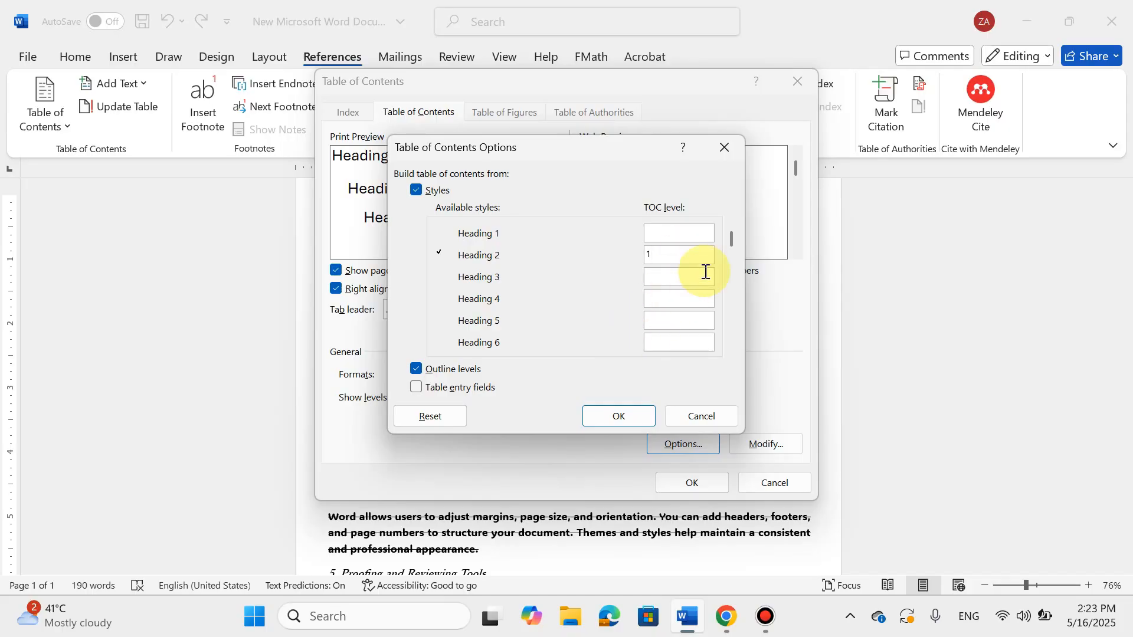
Assign TOC level 2 to the custom style "Zeeinfo 1"
{"action": "left_click_drag", "start_coordinate": [730, 254], "coordinate": [724, 282]}
{"action": "left_click", "coordinate": [731, 351]}
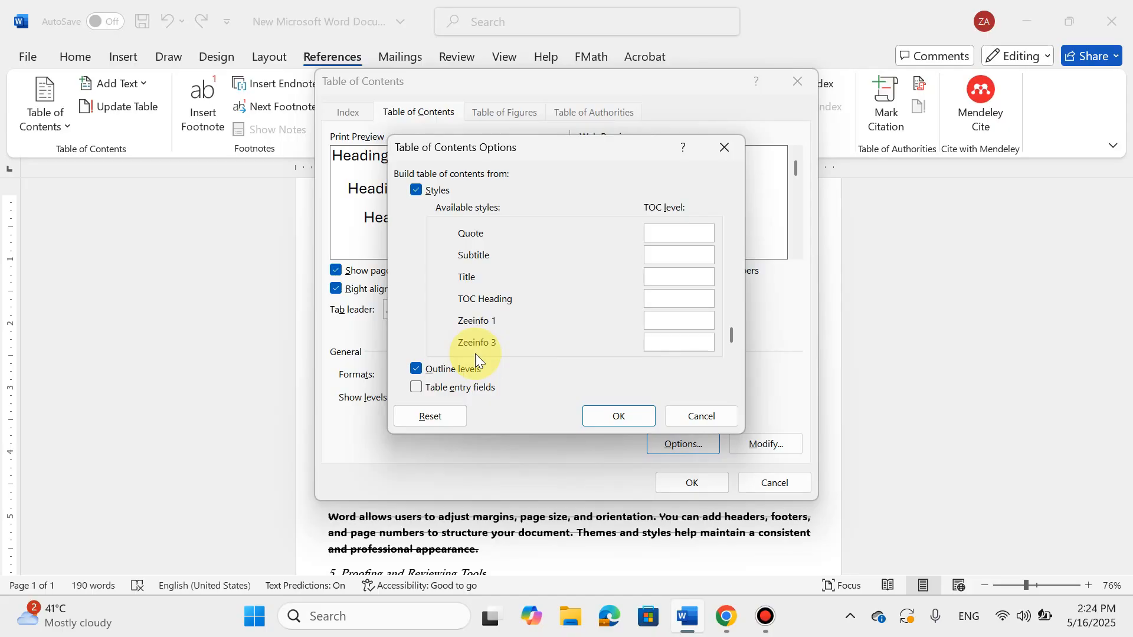
{"action": "left_click", "coordinate": [672, 323]}
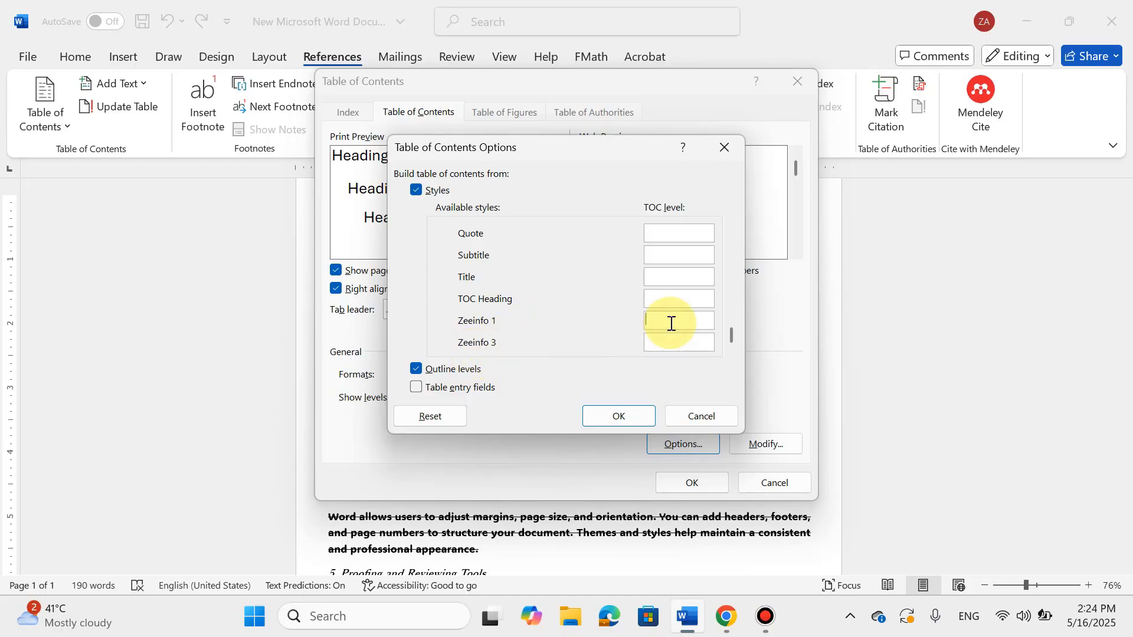
{"action": "type", "text": "2"}
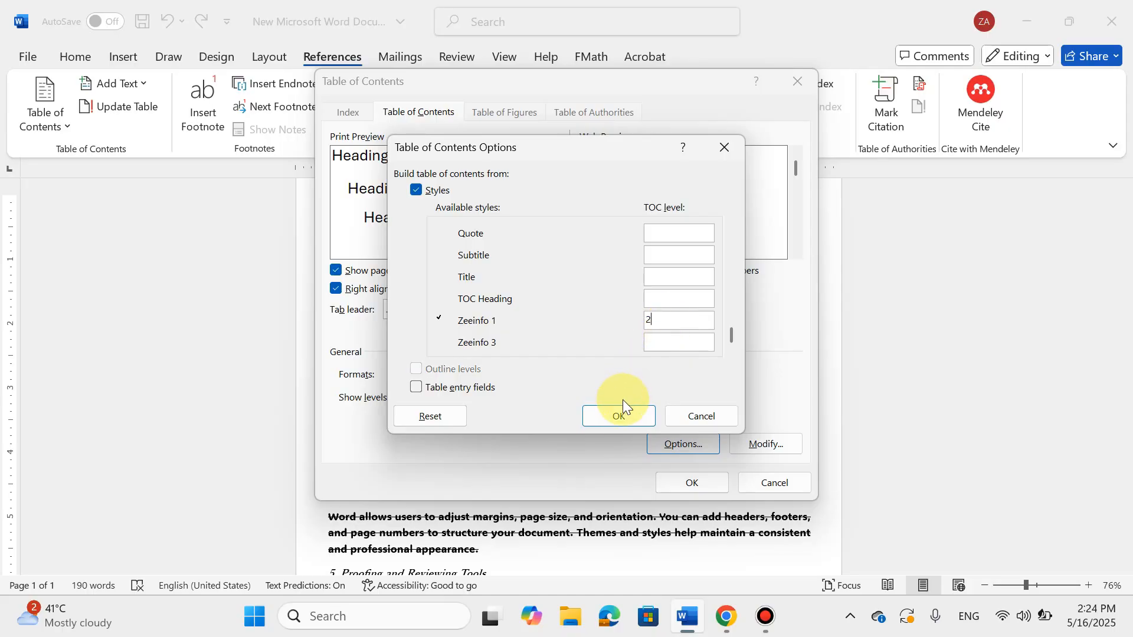
Accept the style levels and insert the custom table of contents built from Heading 2 and Zeeinfo 1
{"action": "left_click", "coordinate": [615, 416]}
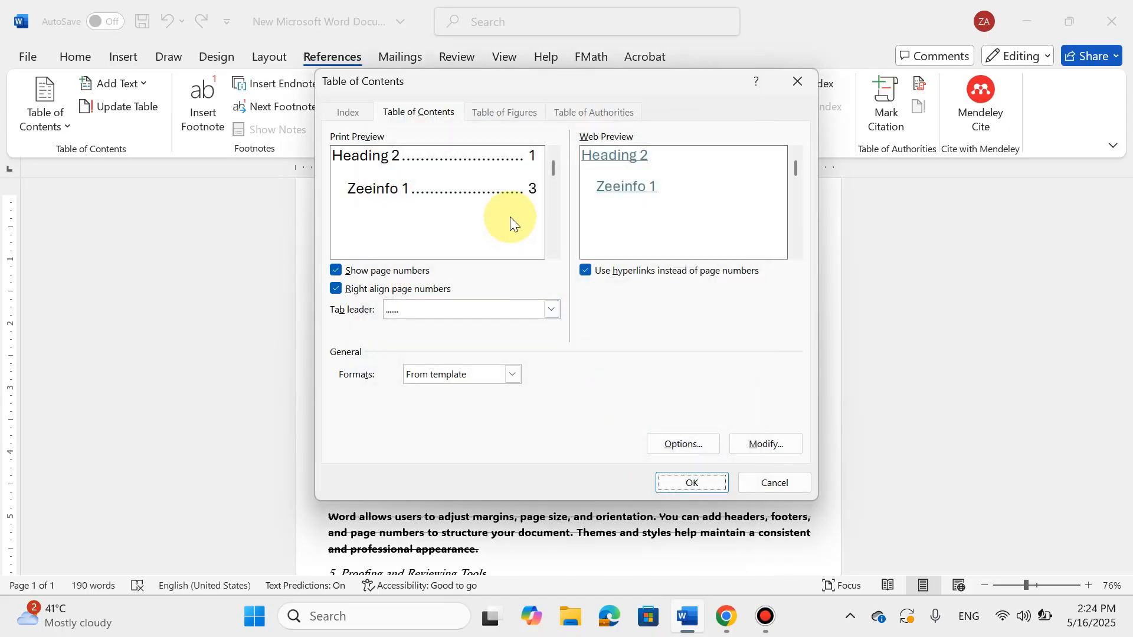
{"action": "left_click", "coordinate": [694, 481]}
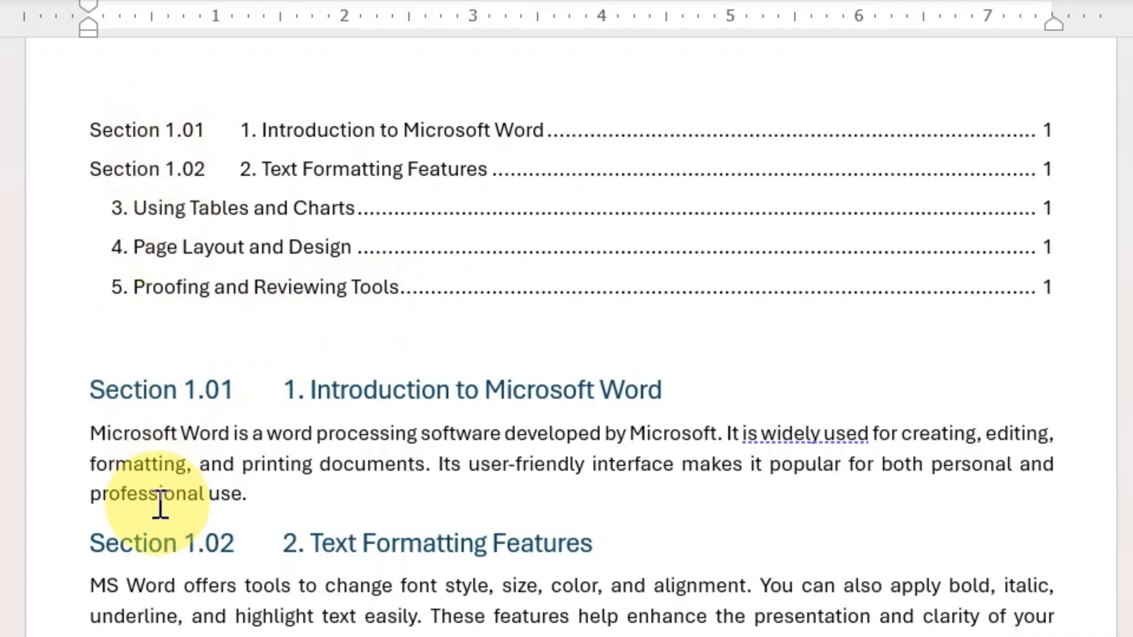
Compare the entries of the inserted table of contents with the numbered headings throughout the document
{"action": "scroll", "coordinate": [160, 504], "scroll_direction": "down", "scroll_amount": 2}
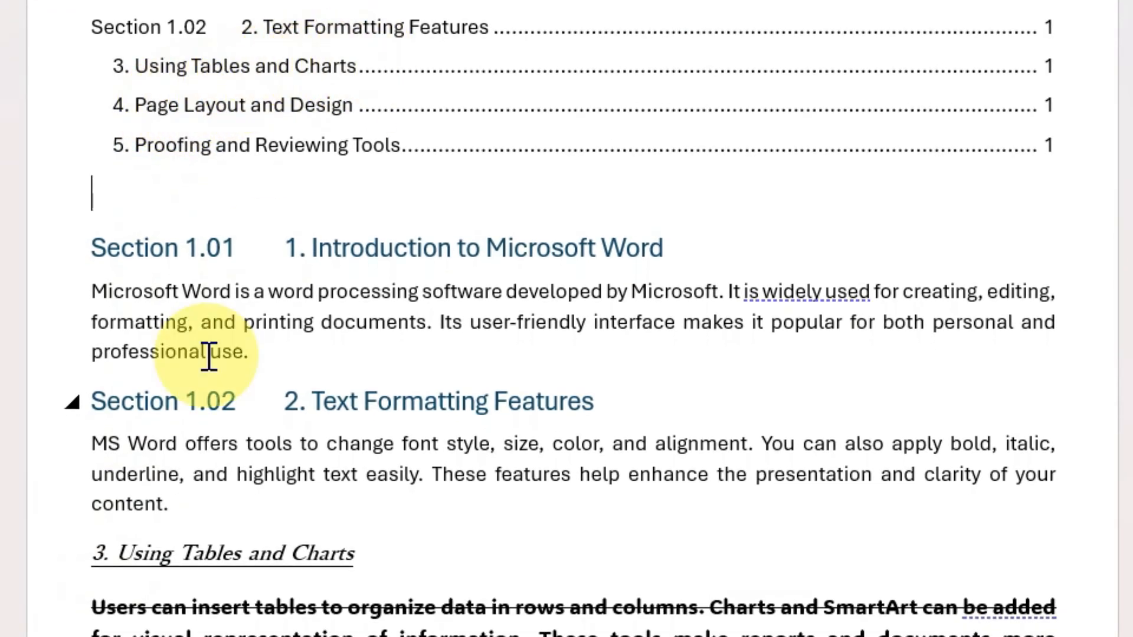
{"action": "scroll", "coordinate": [47, 629], "scroll_direction": "down", "scroll_amount": 3}
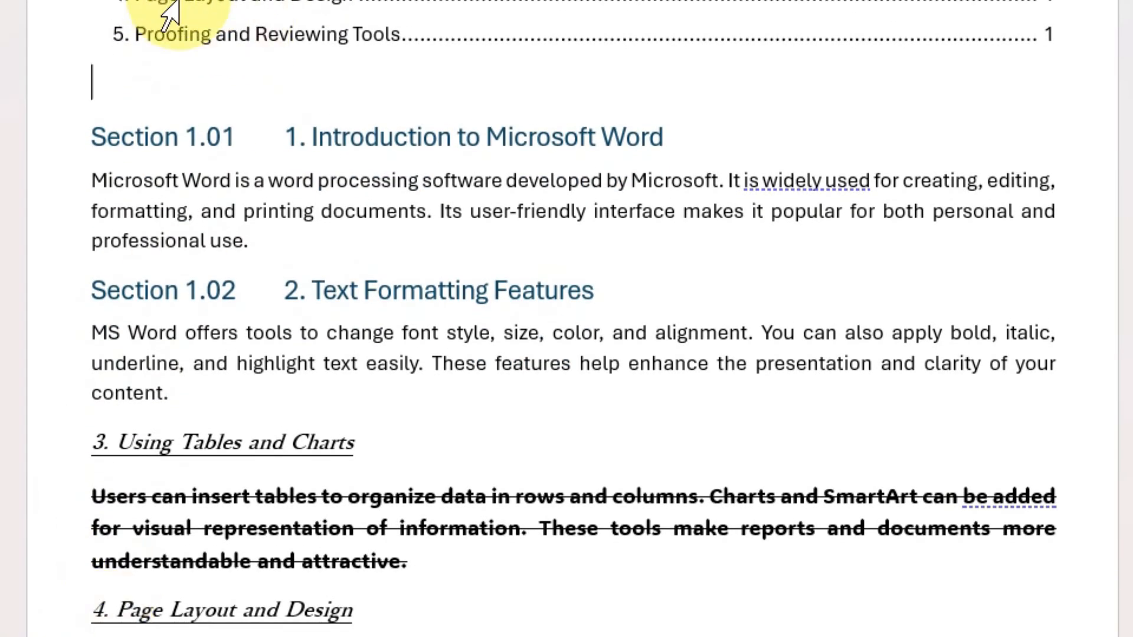
{"action": "scroll", "coordinate": [260, 614], "scroll_direction": "down", "scroll_amount": 7}
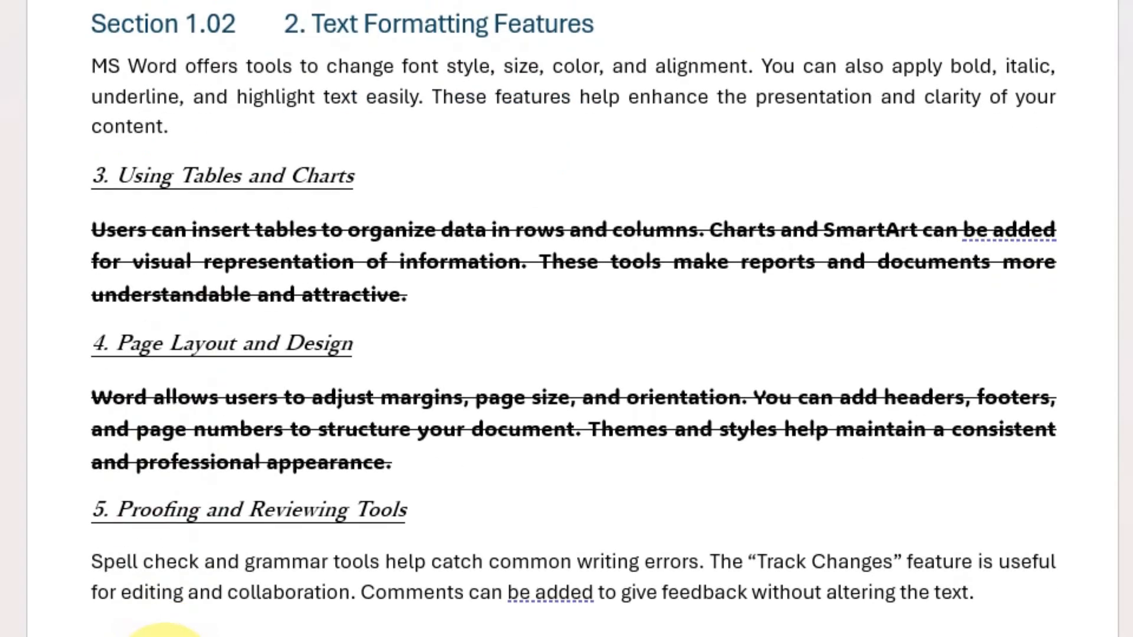
{"action": "scroll", "coordinate": [106, 525], "scroll_direction": "up", "scroll_amount": 10}
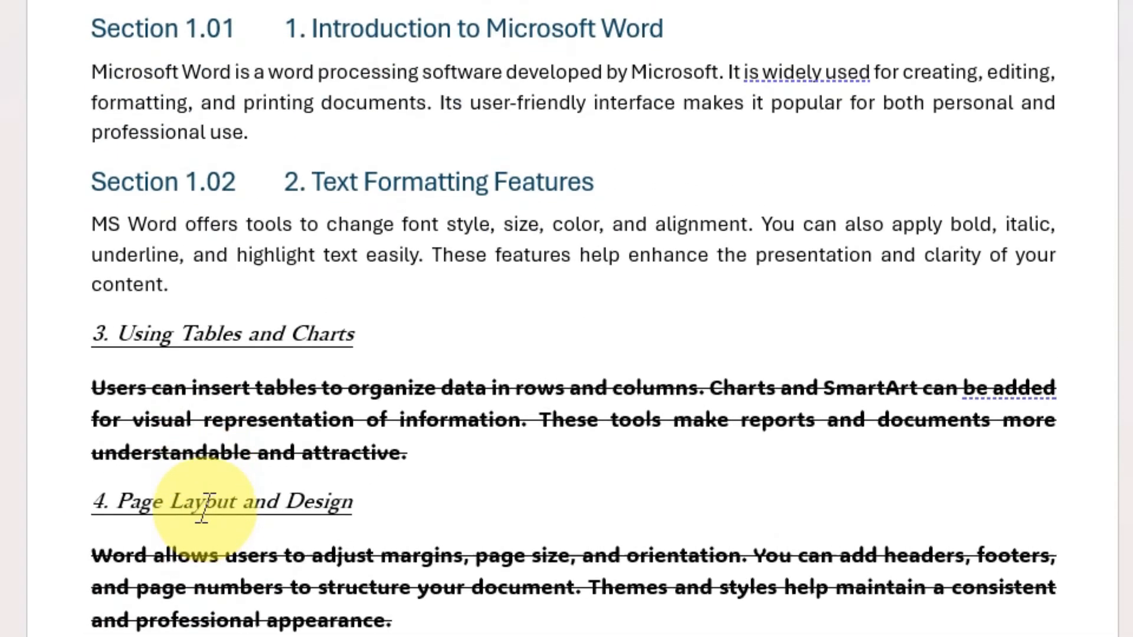
{"action": "scroll", "coordinate": [204, 354], "scroll_direction": "up", "scroll_amount": 2}
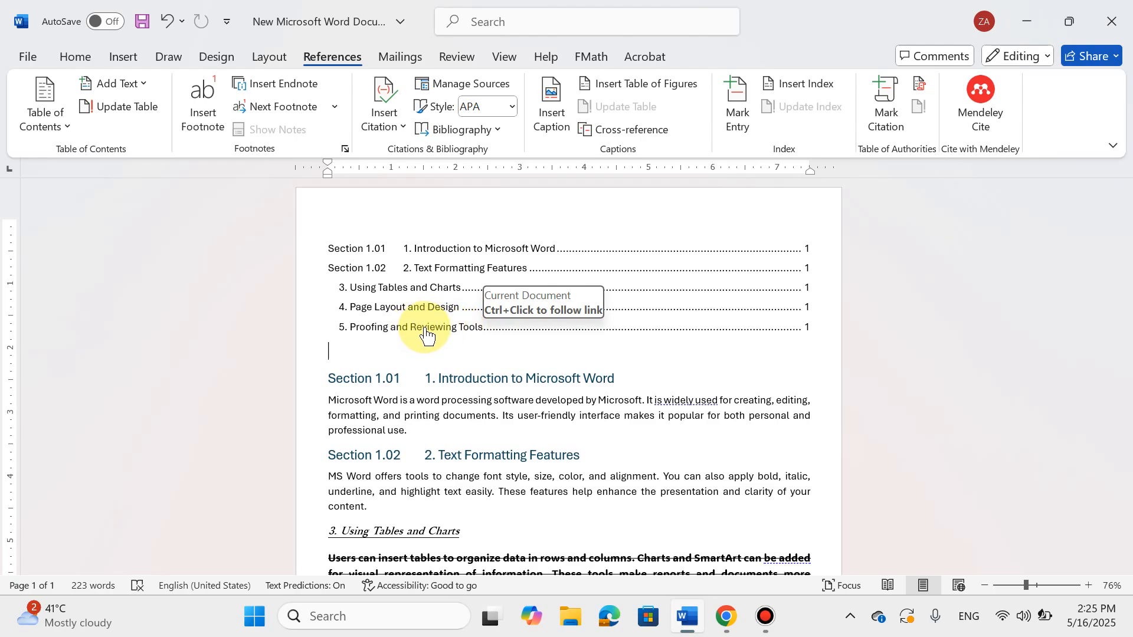
Follow the table of contents link to "5. Proofing and Reviewing Tools", and return to the end of the "1. Introduction to Microsoft Word" heading
{"action": "left_click", "coordinate": [428, 328], "text": "ctrl"}
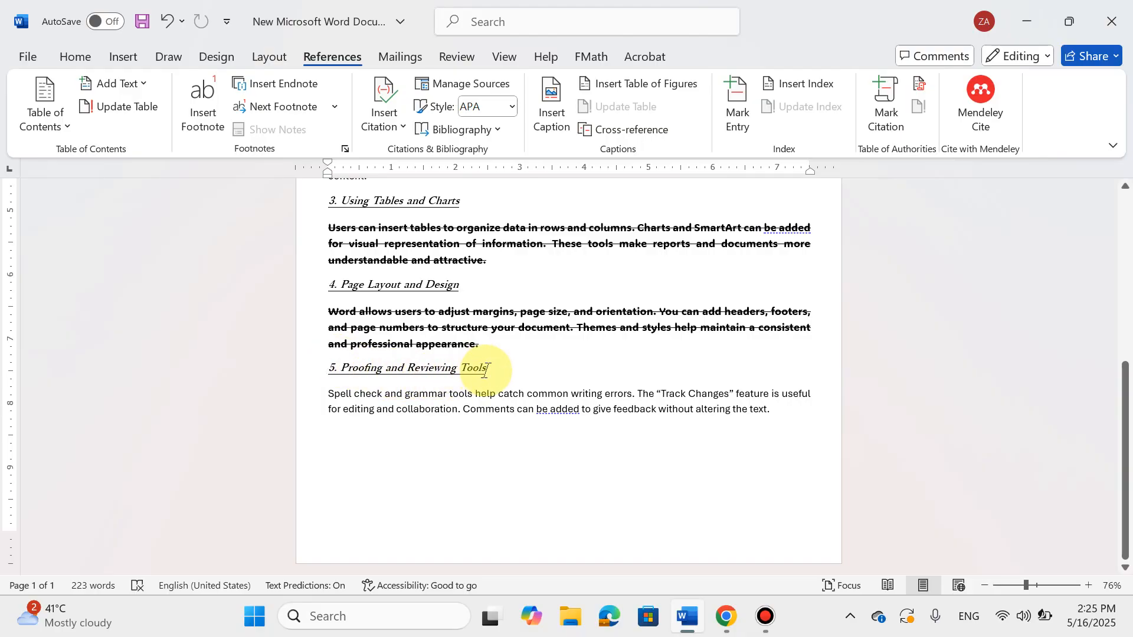
{"action": "scroll", "coordinate": [485, 370], "scroll_direction": "up", "scroll_amount": 5}
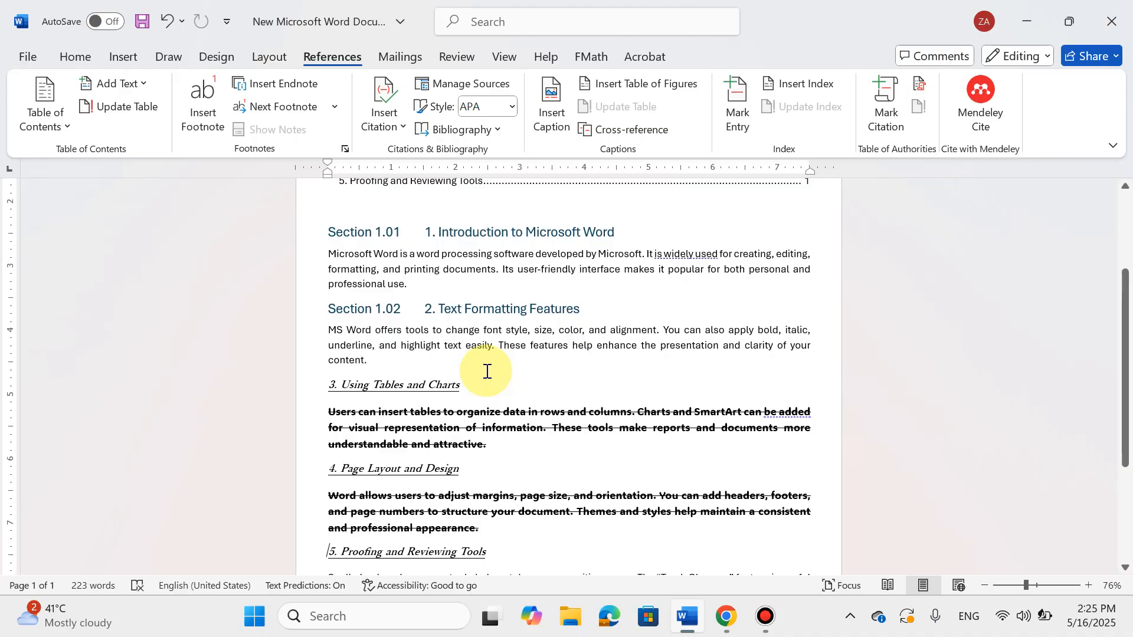
{"action": "scroll", "coordinate": [487, 371], "scroll_direction": "up", "scroll_amount": 4}
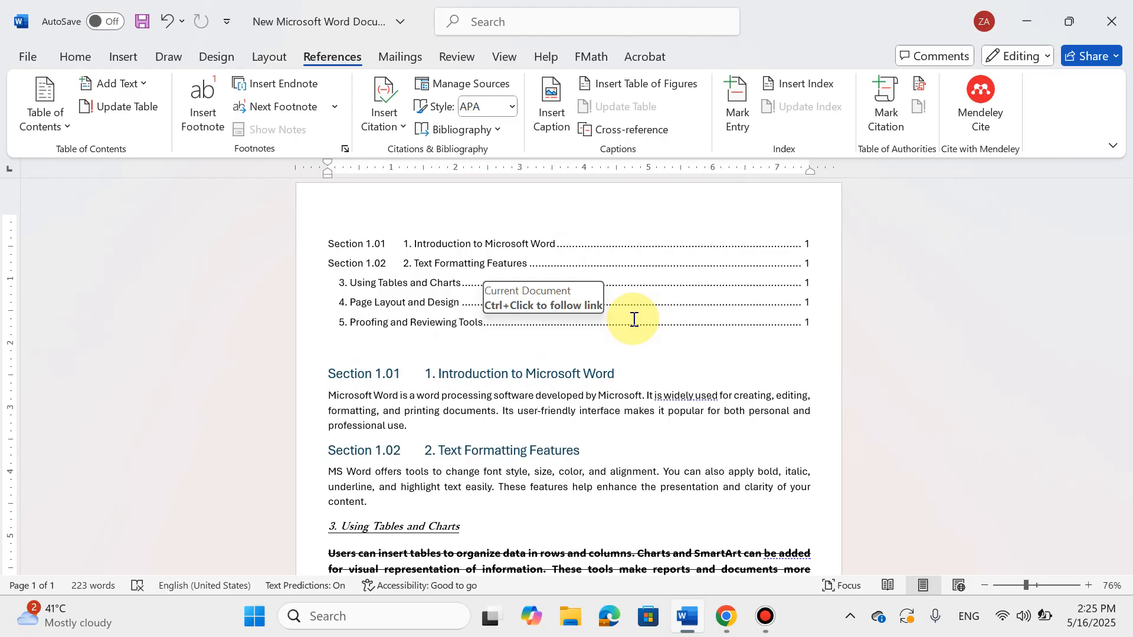
{"action": "left_click", "coordinate": [641, 374]}
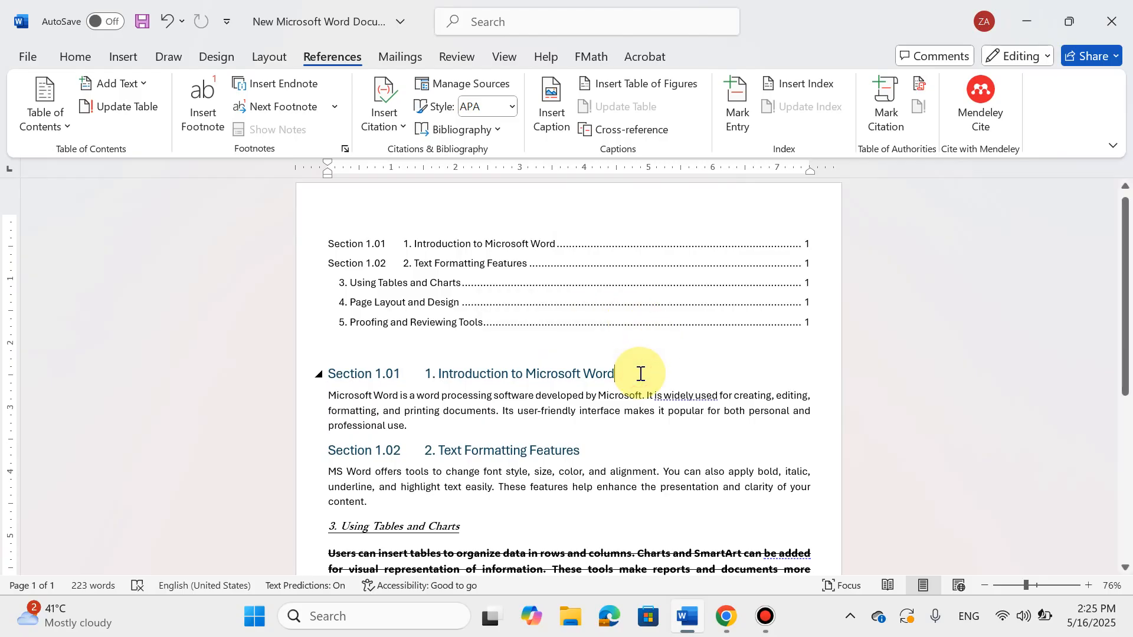